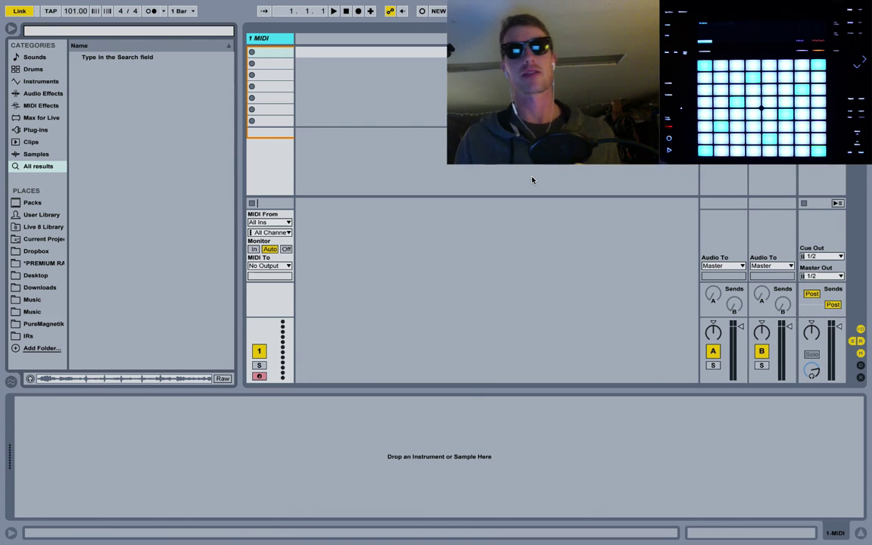
Find wineglass 12-24 8-00 PM.aif in the DropBox Ideas folder and preview it.
left_click(42, 251)
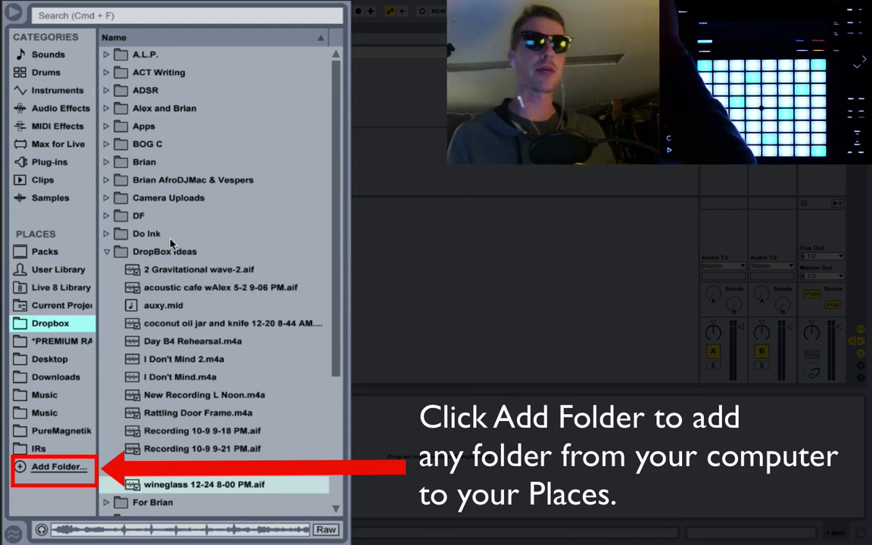
left_click(164, 259)
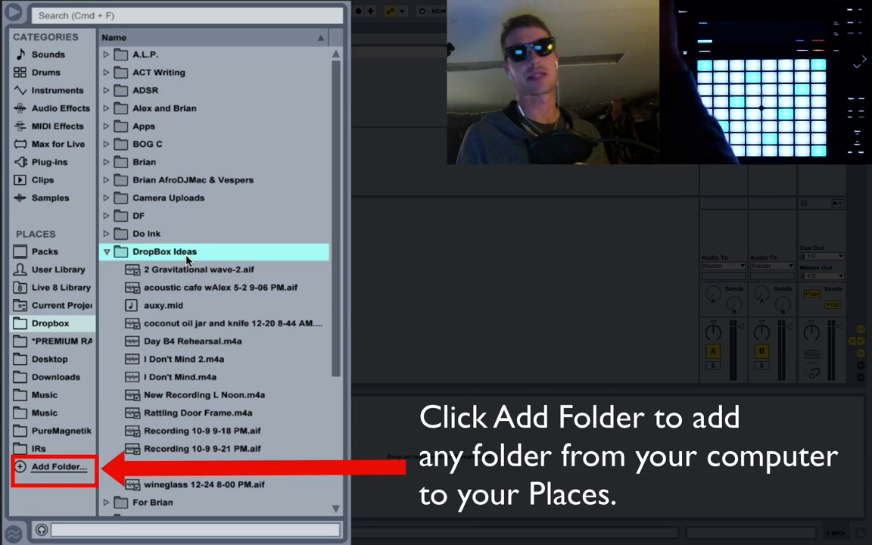
left_click(197, 485)
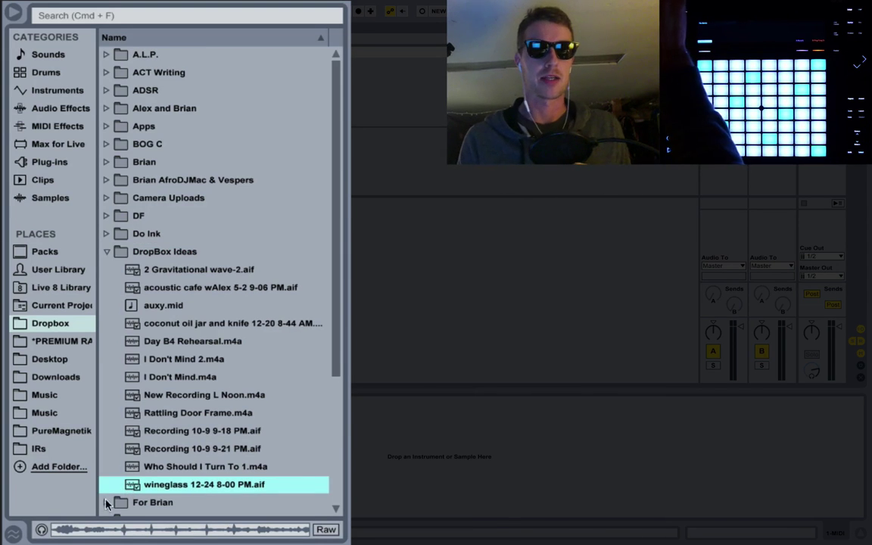
left_click(42, 530)
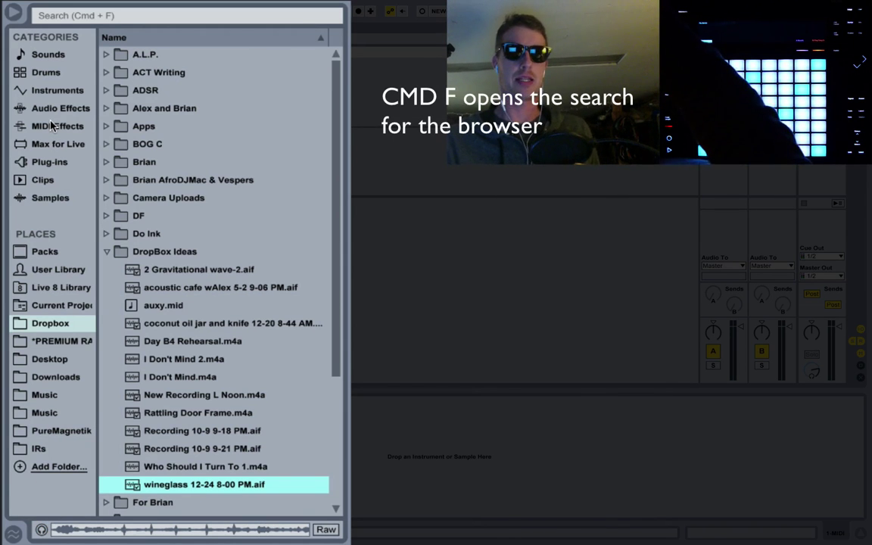
Search 'simpl' and load Simpler onto a new MIDI track.
key("super+f")
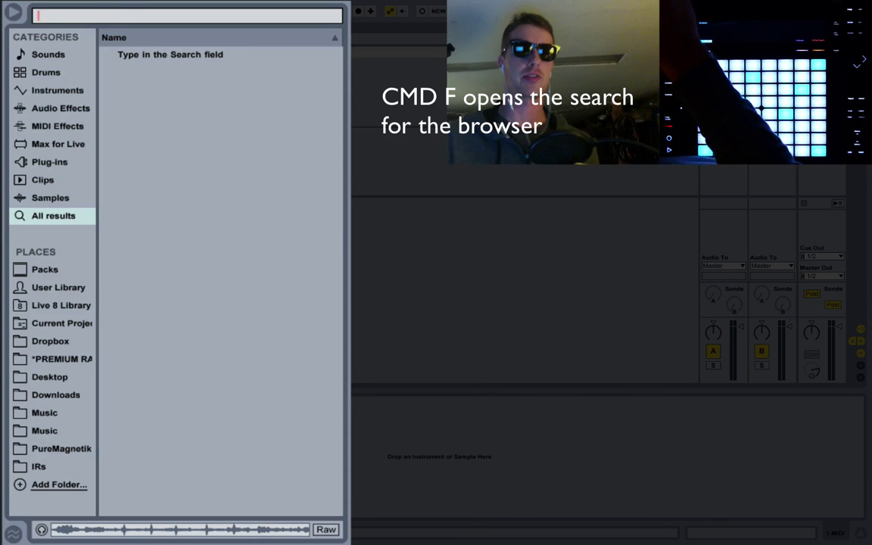
type("simpl")
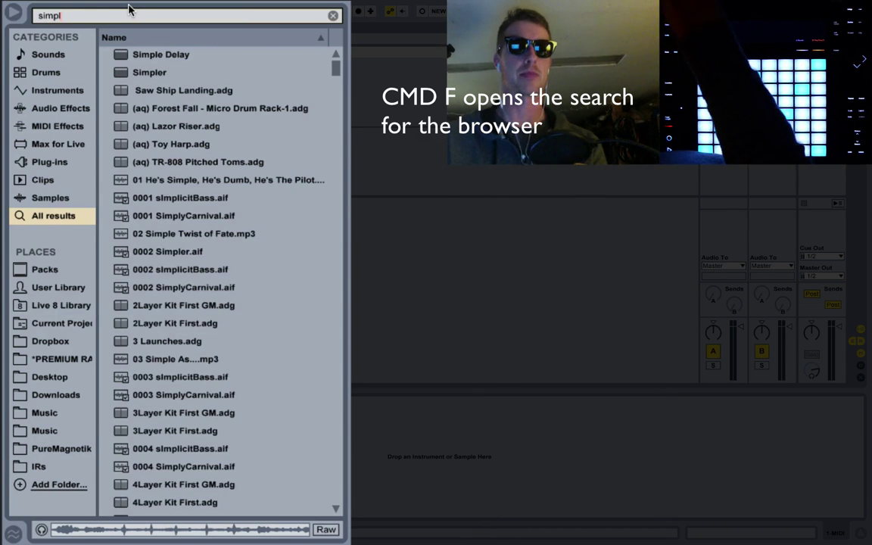
key("Down")
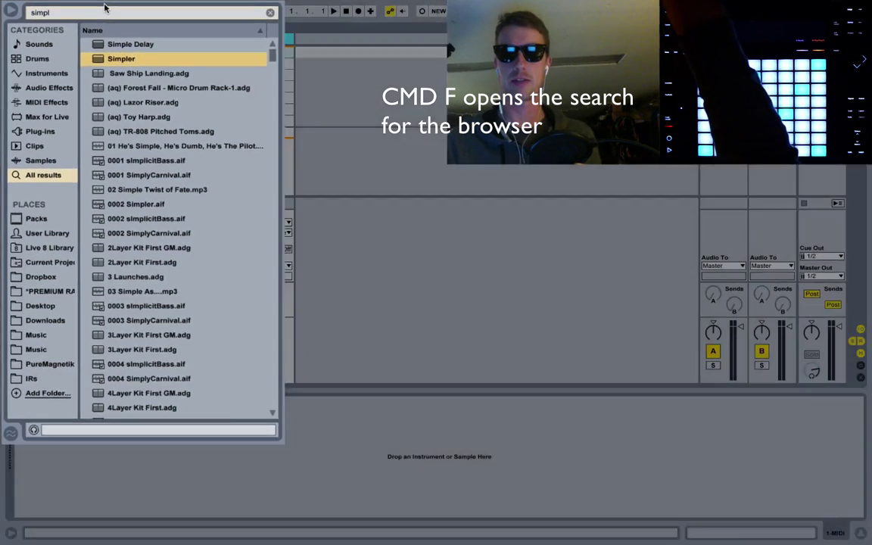
key("Return")
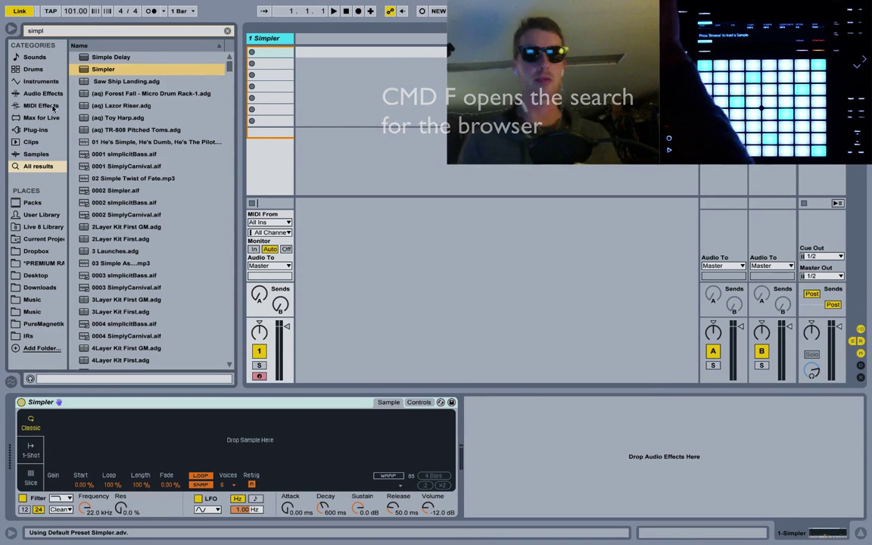
Load the wineglass recording into Simpler and show it in the large waveform editor.
left_click(38, 251)
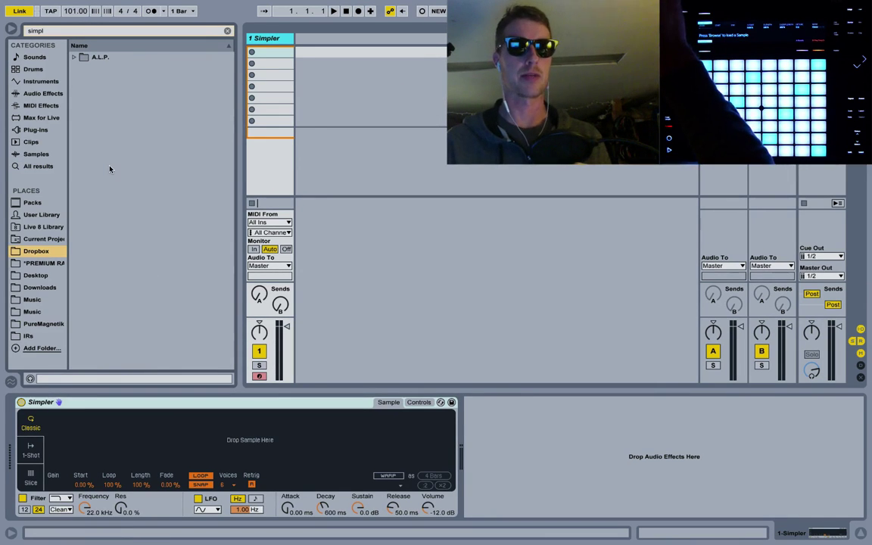
left_click(226, 32)
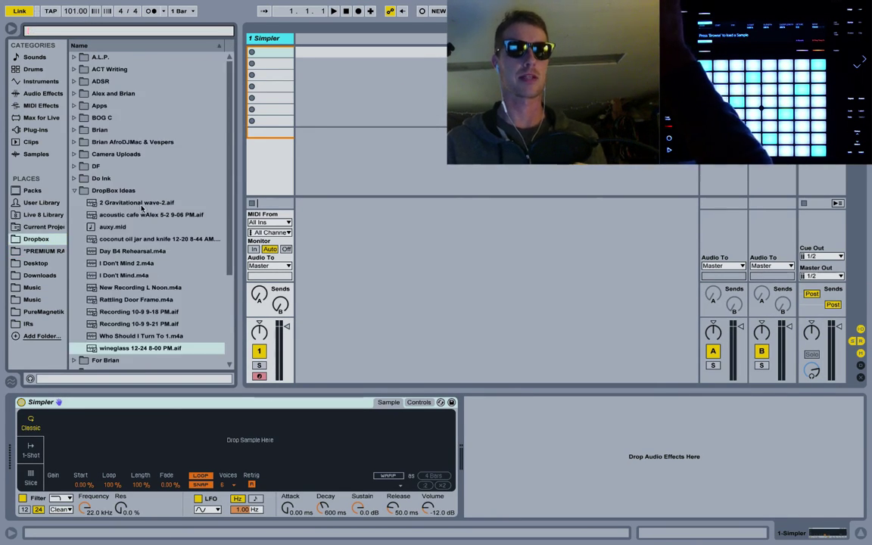
left_click_drag(117, 349, 168, 435)
left_click(30, 402)
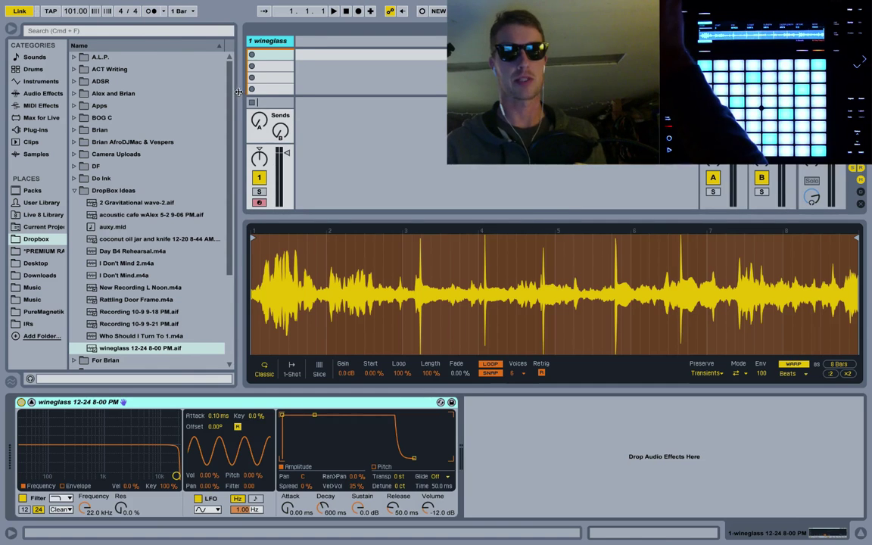
Move Simpler's start to the transient near bar 4 and shorten the loop to about one bar.
left_click_drag(238, 92, 172, 92)
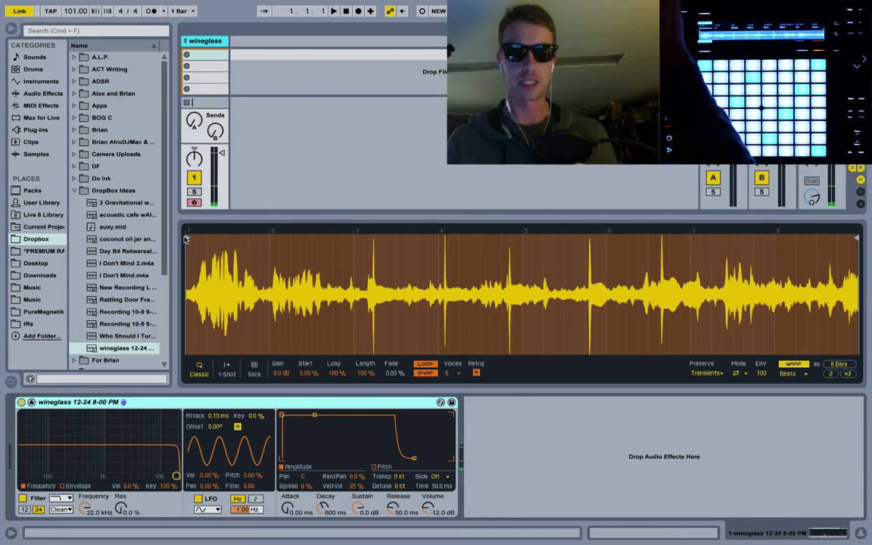
mouse_move(195, 249)
left_mouse_down()
mouse_move(445, 218)
mouse_move(455, 242)
mouse_move(408, 261)
left_mouse_up()
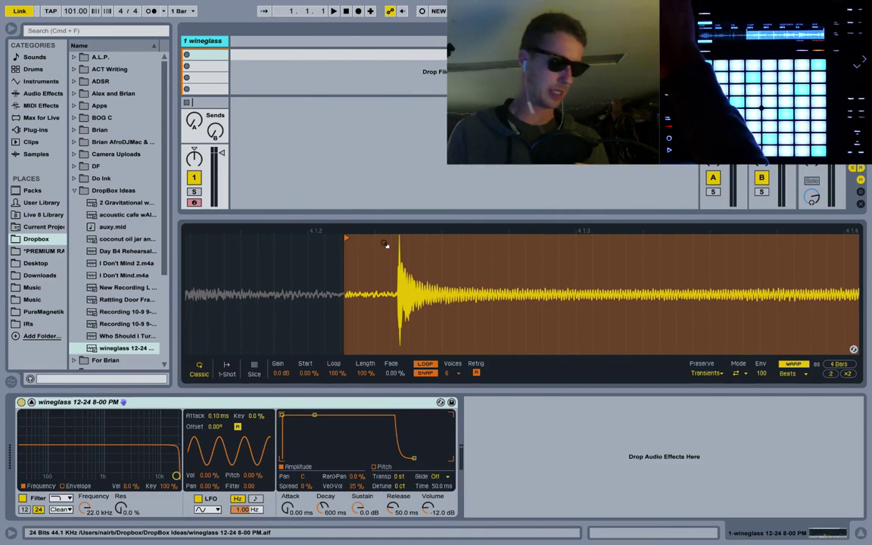
left_click_drag(346, 235, 397, 237)
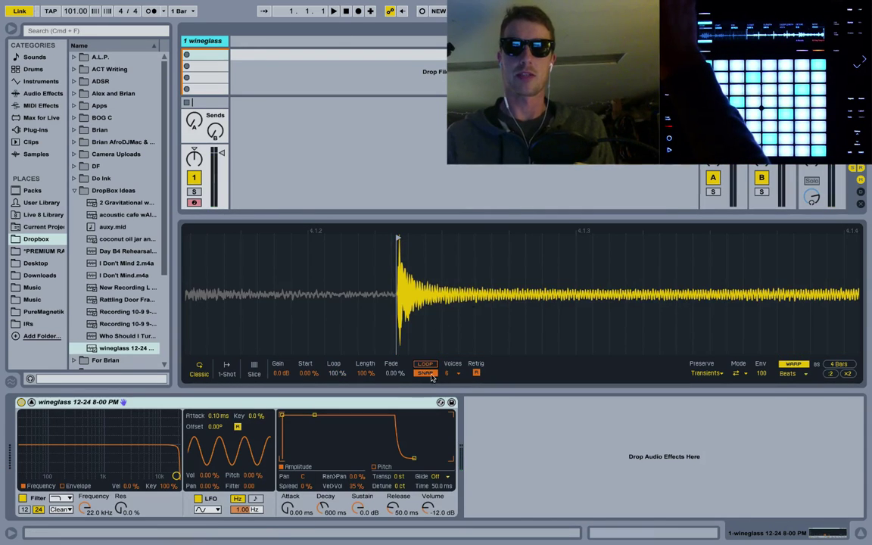
left_click_drag(428, 280, 427, 237)
left_click_drag(762, 328, 526, 322)
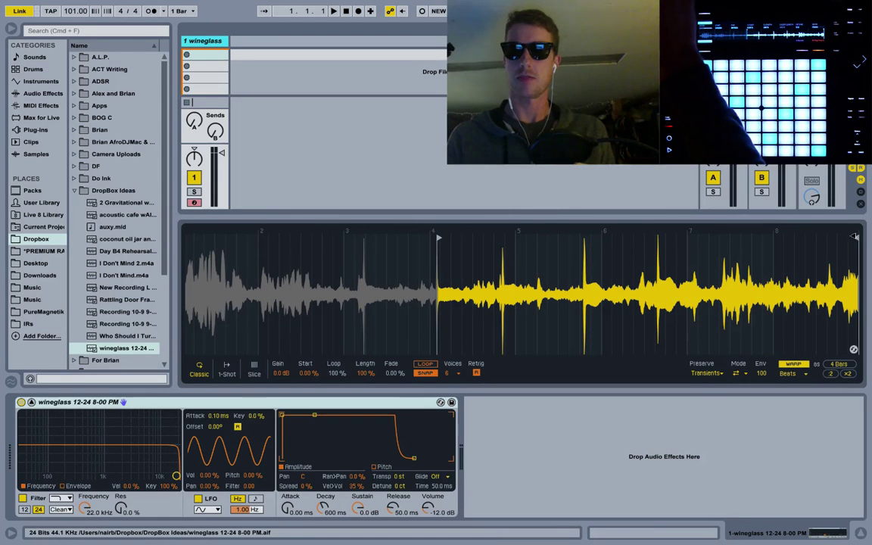
mouse_move(790, 237)
left_mouse_down()
mouse_move(506, 239)
mouse_move(462, 263)
left_mouse_up()
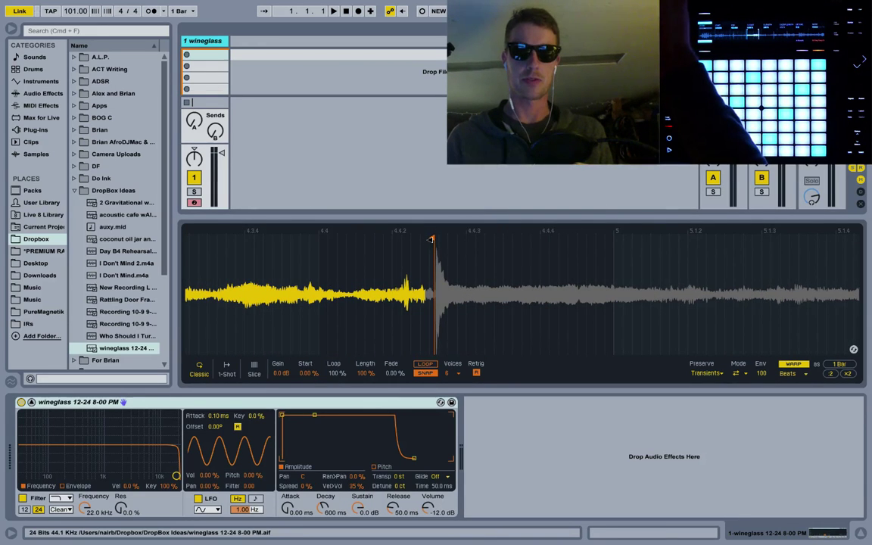
left_click_drag(506, 279, 505, 242)
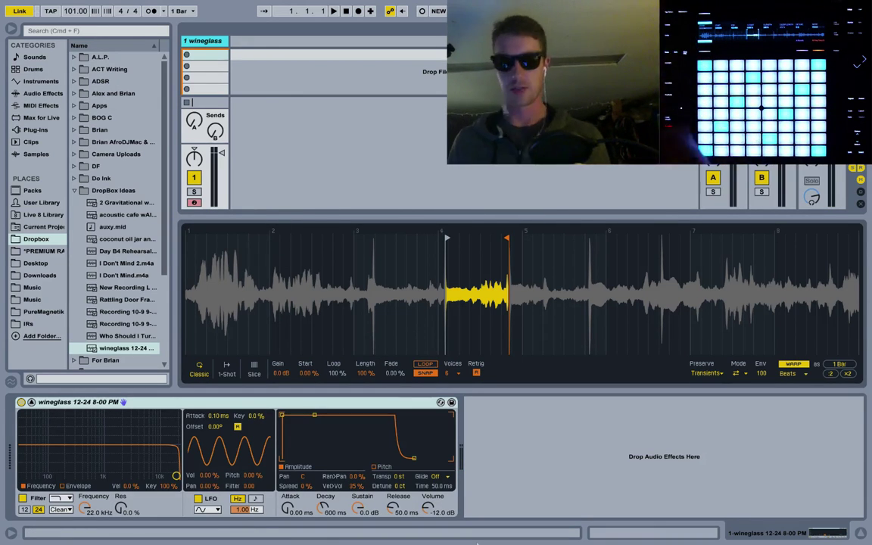
Add a Tuner after the Simpler on the wineglass track.
key("super+f")
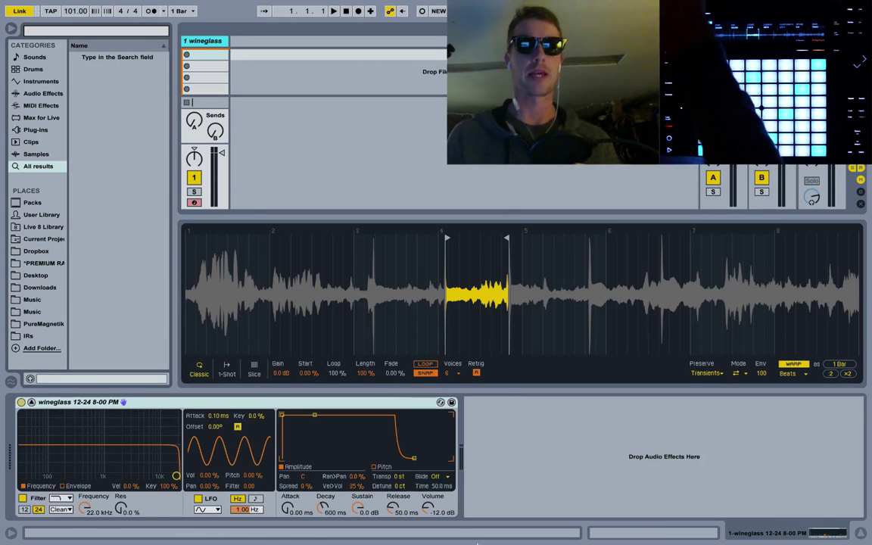
type("tuner")
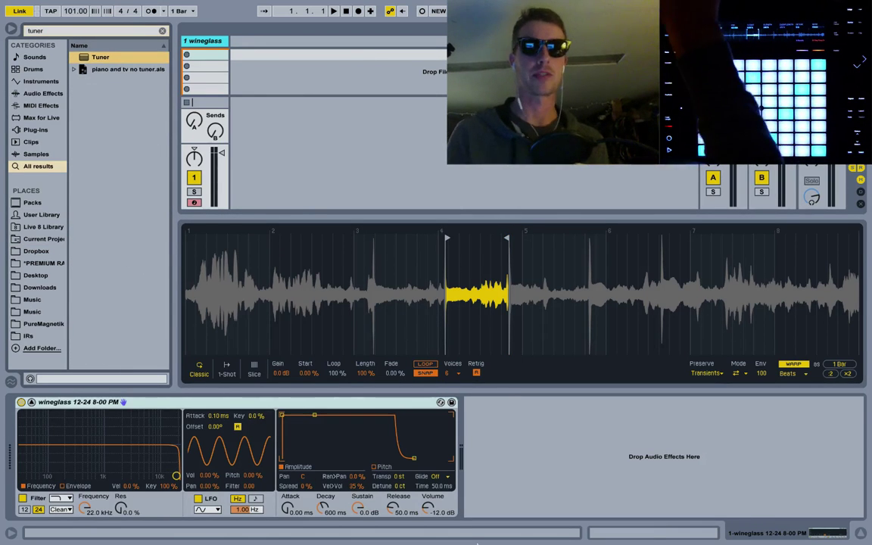
key("Return")
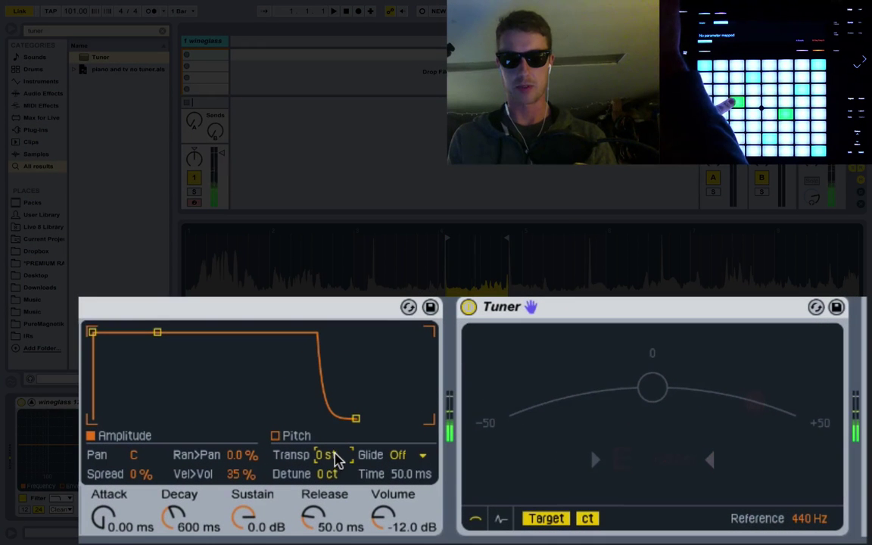
Transpose Simpler to -4 st and set its Detune to -37 ct.
left_click(388, 479)
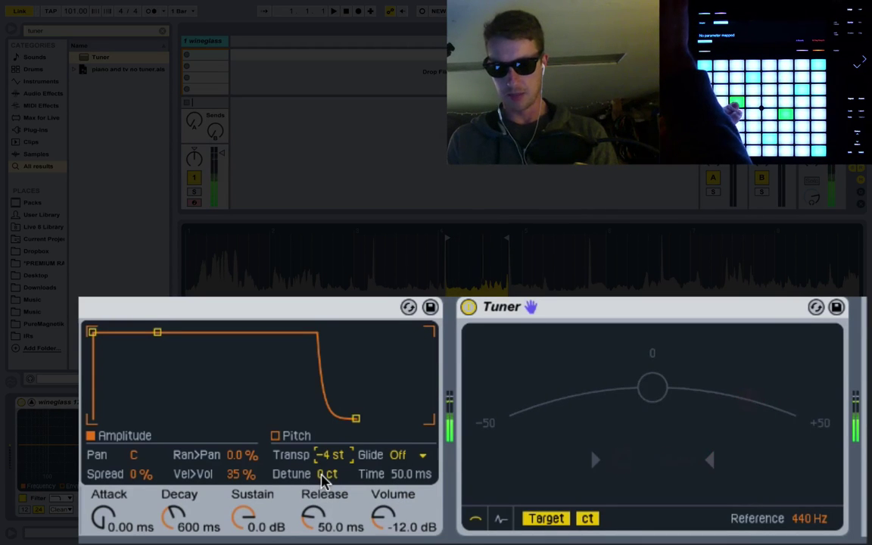
left_click(323, 475)
type("-37")
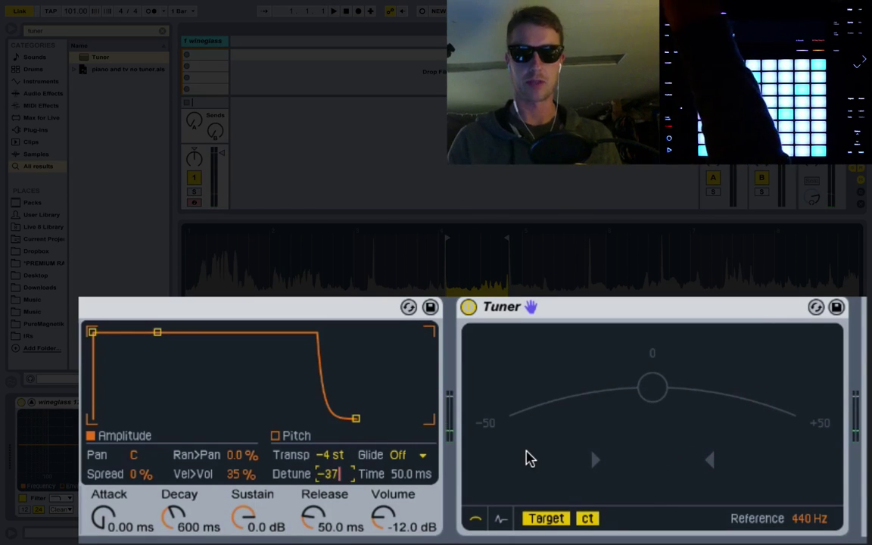
key("Return")
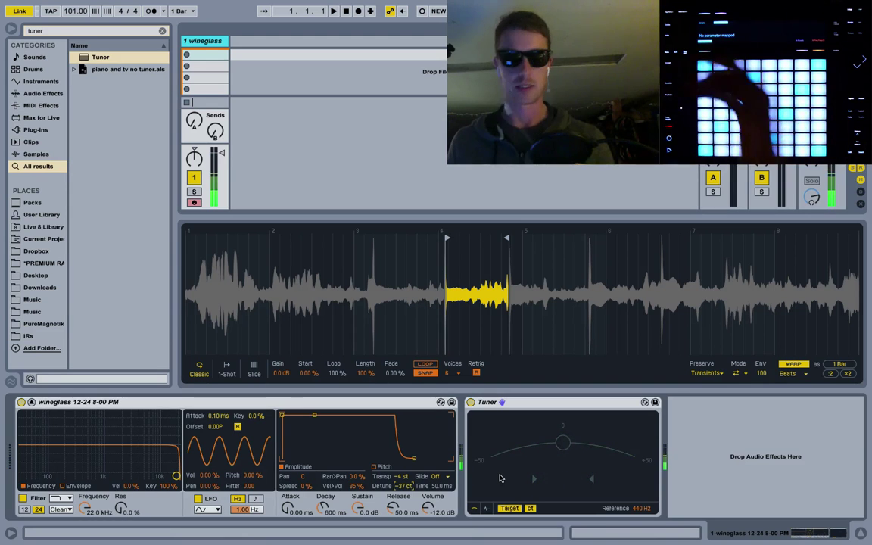
Delete the Tuner and group the wineglass Simpler into an Instrument Rack with chains shown.
left_click(523, 409)
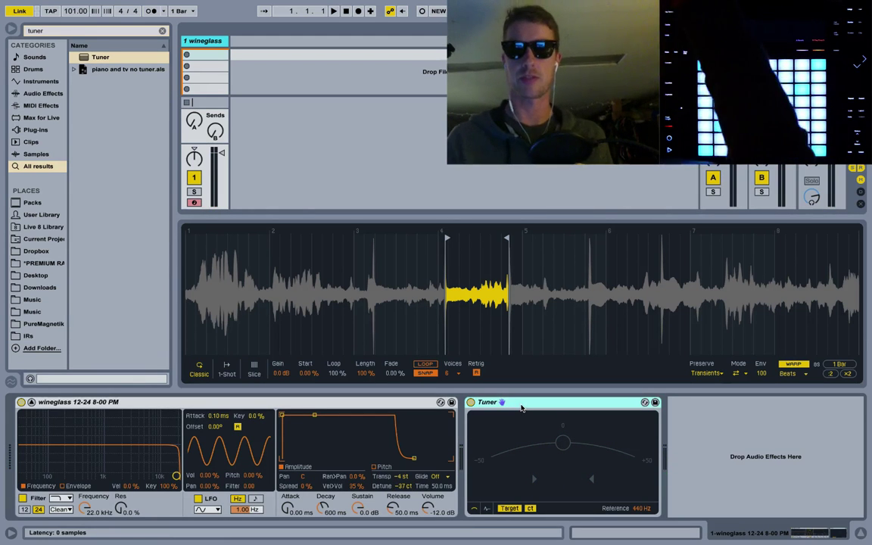
key("Delete")
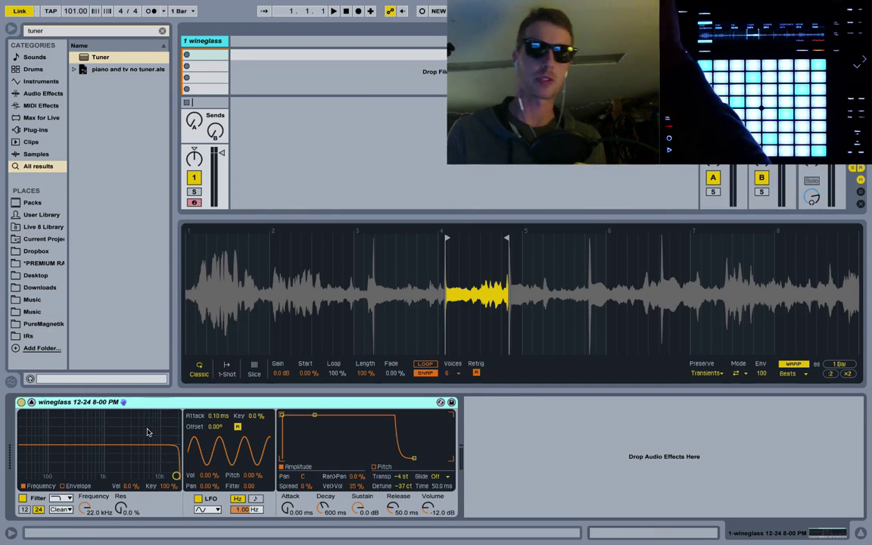
left_click(32, 403)
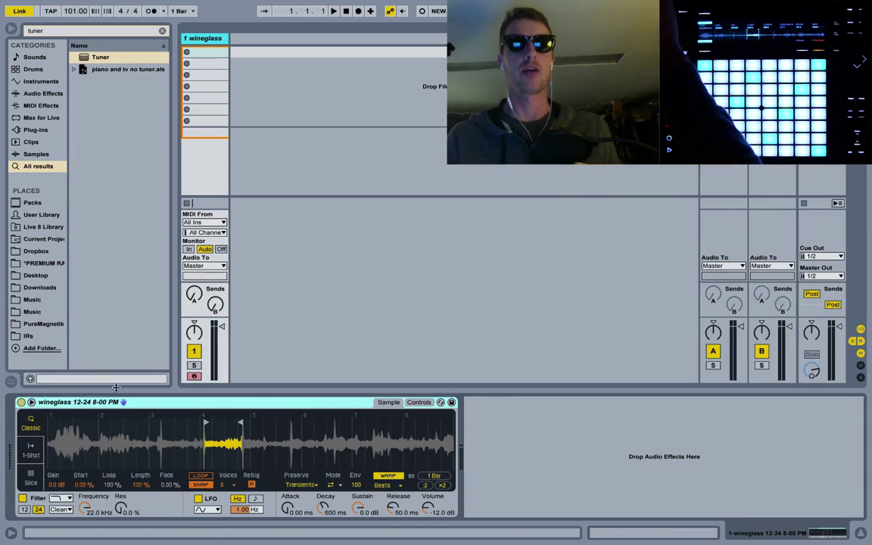
right_click(212, 402)
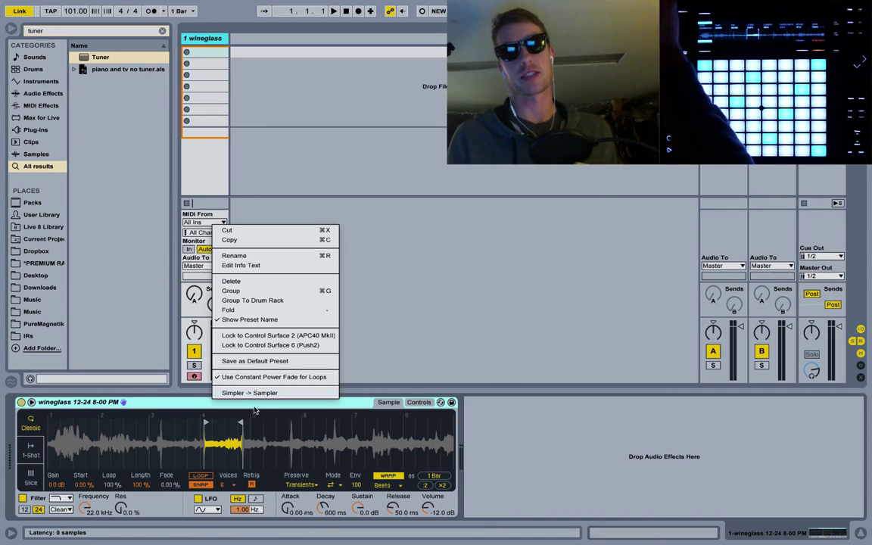
left_click(253, 292)
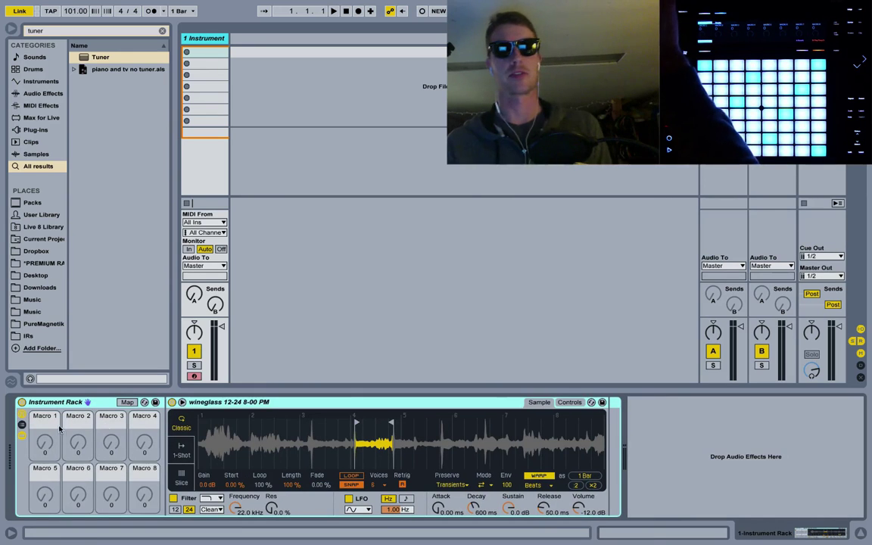
left_click(22, 427)
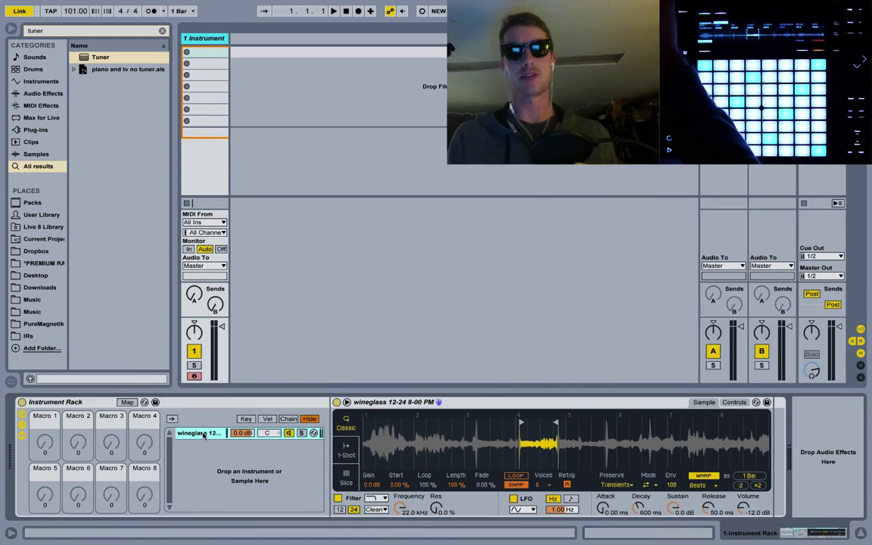
Duplicate the wineglass chain, mute the original, and name the copy Reverse.
key("ctrl+d")
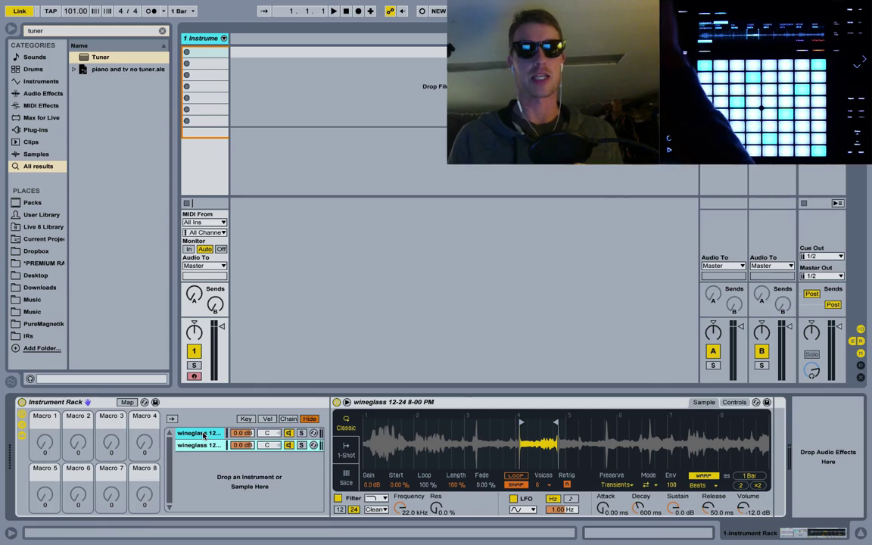
left_click(289, 433)
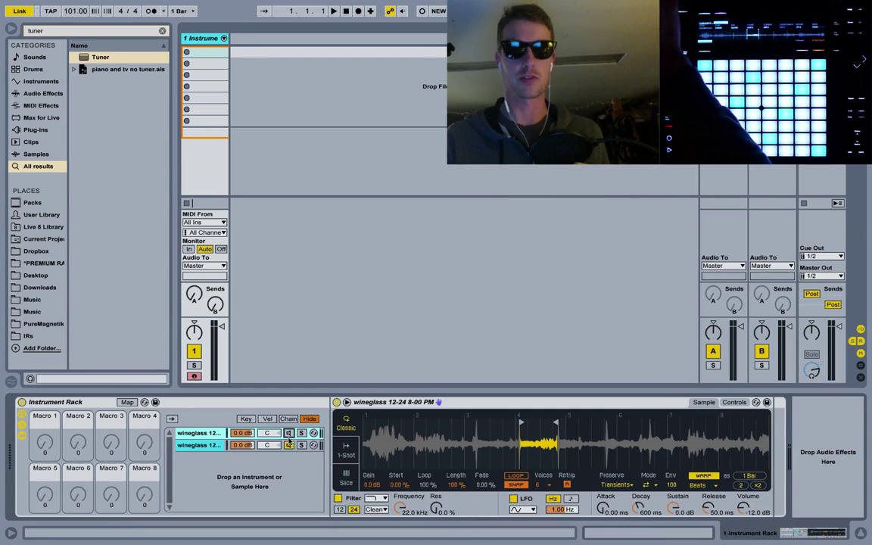
left_click(198, 445)
key("ctrl+r")
type("Rev")
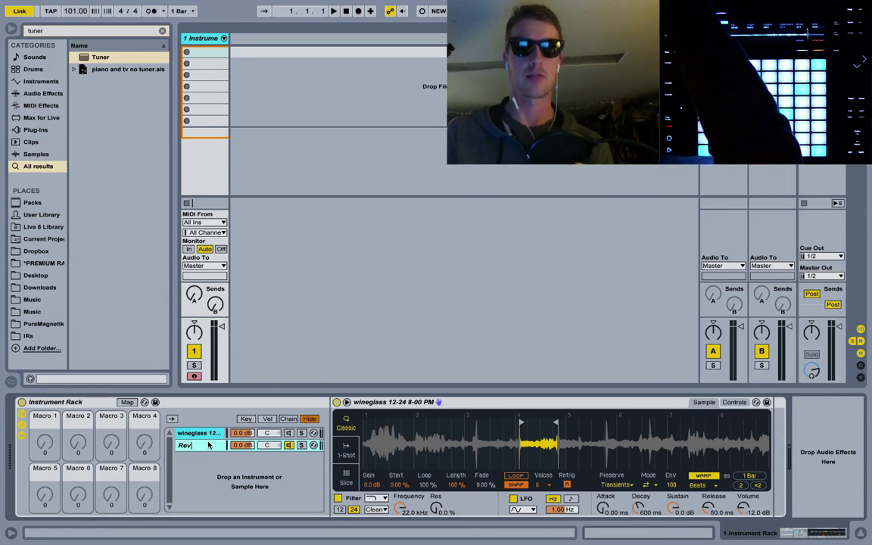
type("erse")
key("Return")
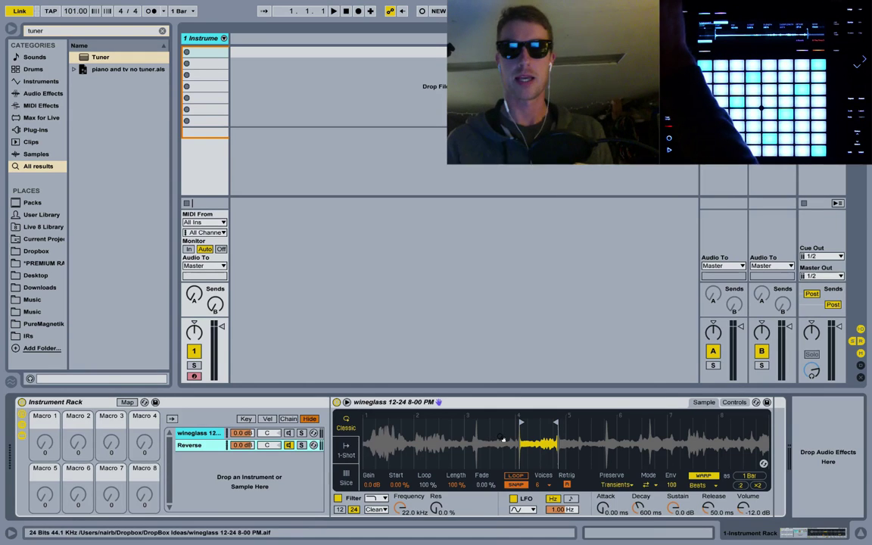
Reverse the sample in the Reverse chain's Simpler.
right_click(502, 439)
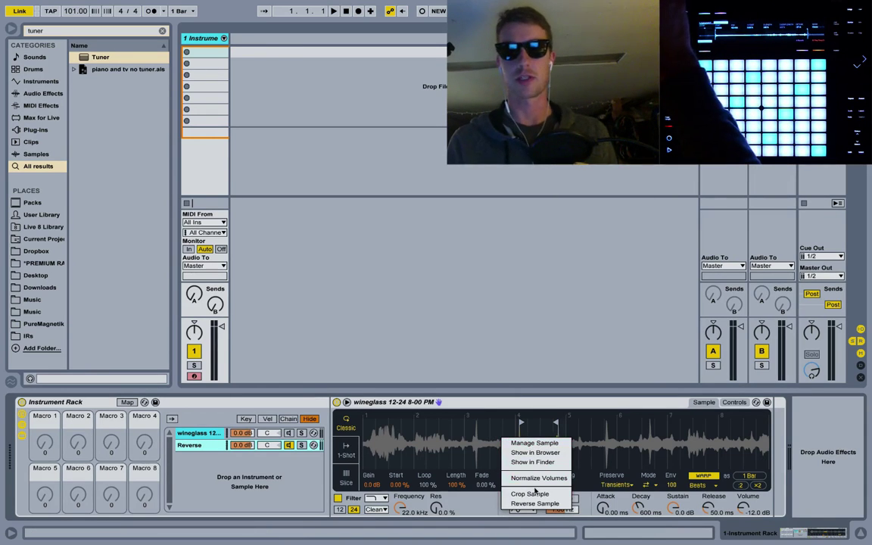
left_click(535, 504)
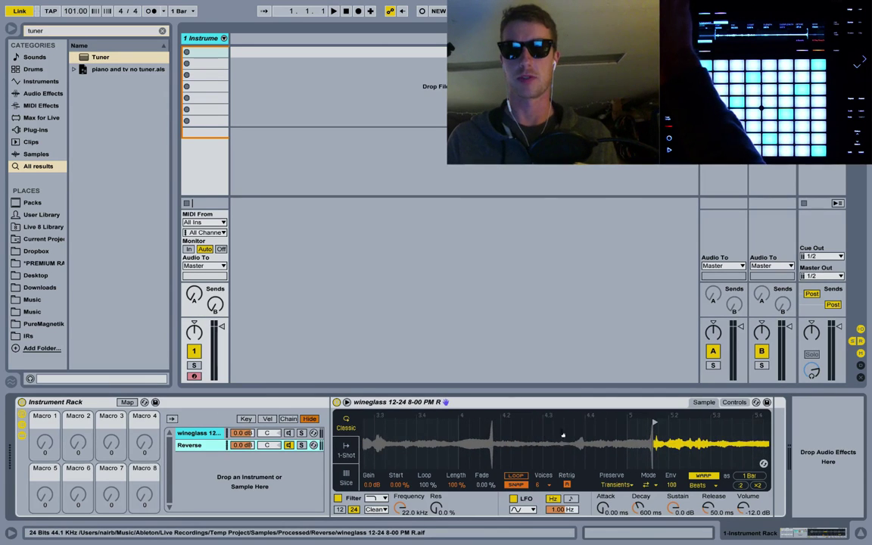
scroll(544, 434, "right", 5)
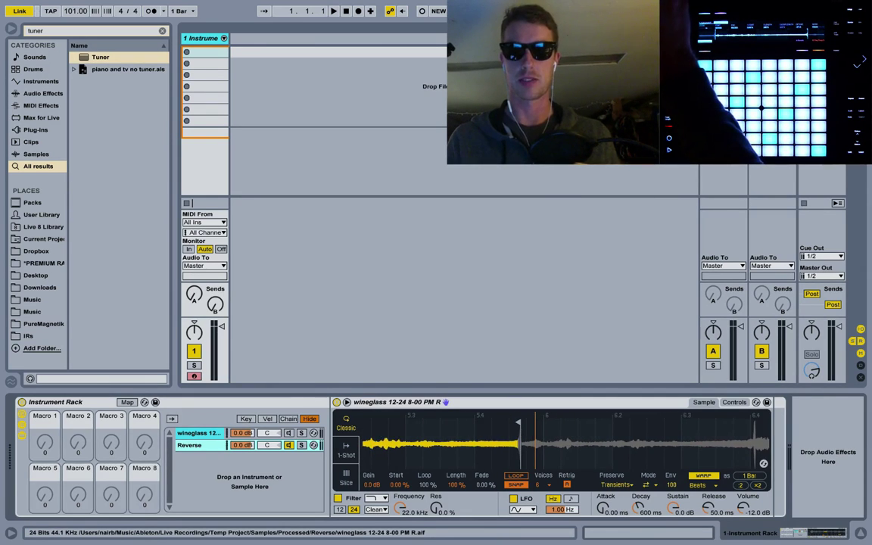
scroll(530, 432, "left", 3)
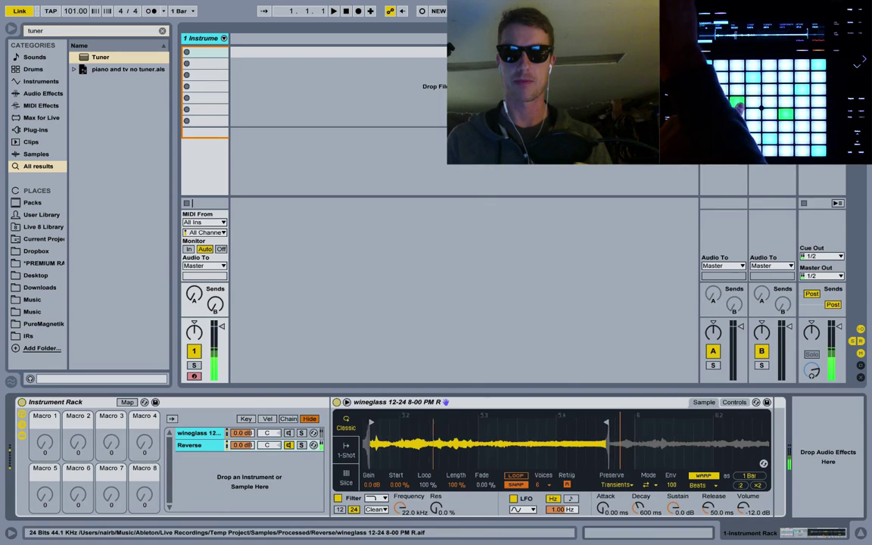
scroll(598, 443, "up", 3)
Trim the reversed sample's start and end markers to a short slice.
left_click_drag(577, 424, 579, 424)
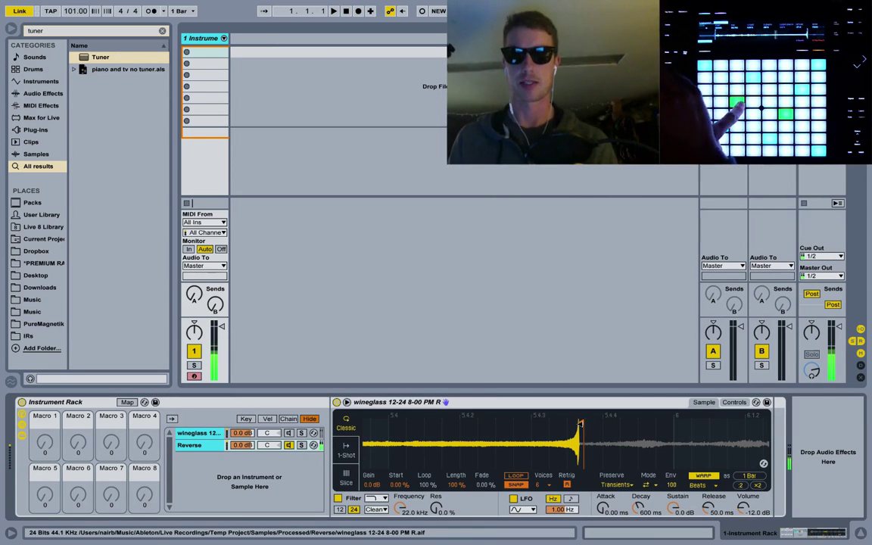
scroll(454, 427, "down", 3)
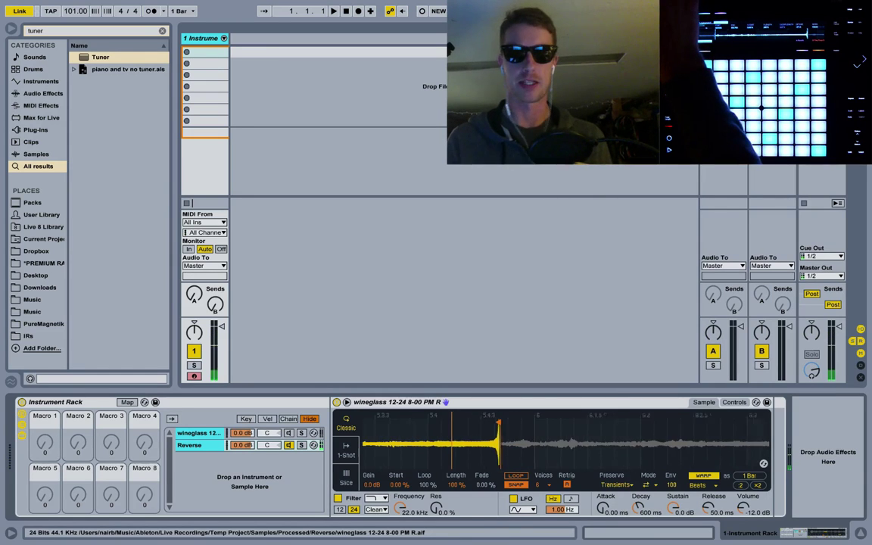
scroll(454, 446, "down", 2)
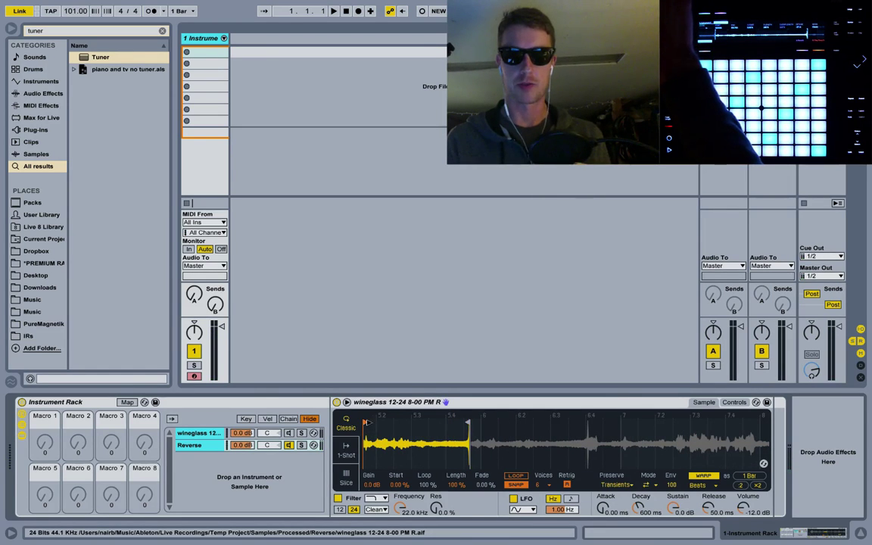
left_click_drag(365, 423, 412, 422)
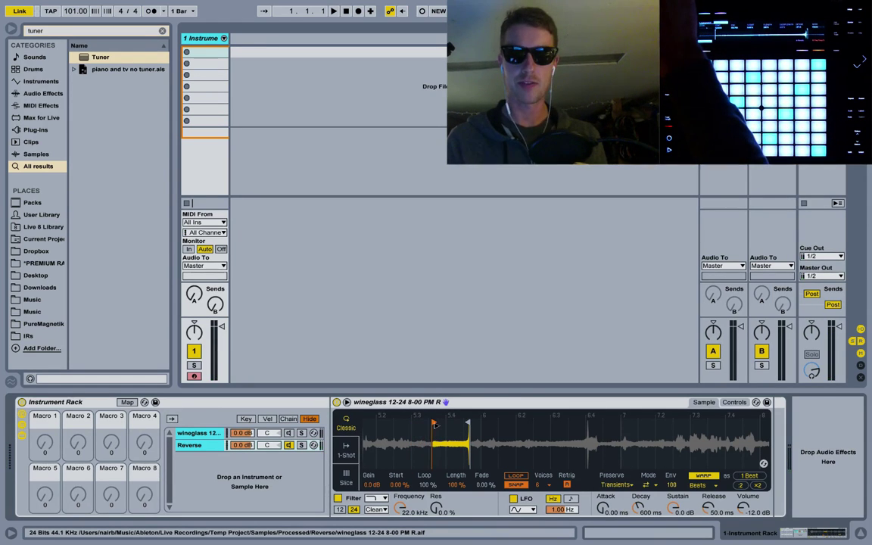
left_click_drag(413, 423, 435, 425)
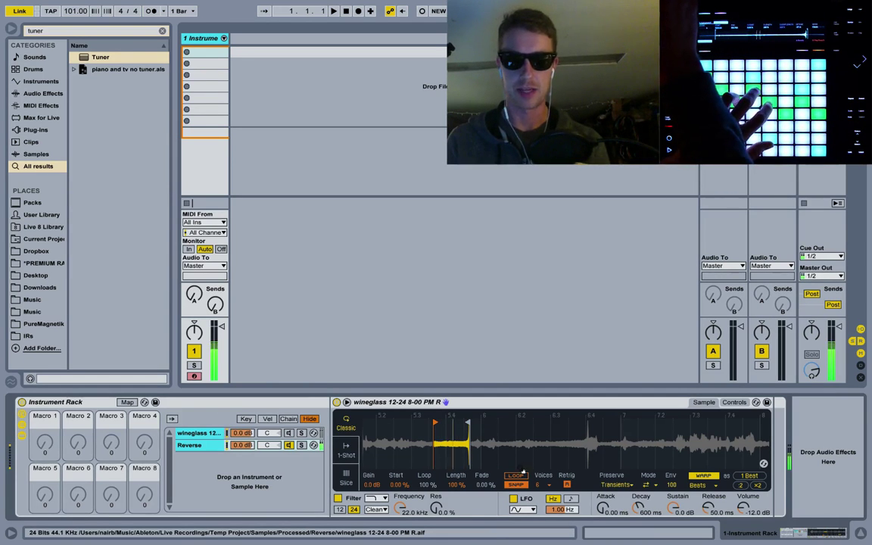
left_click_drag(435, 426, 471, 428)
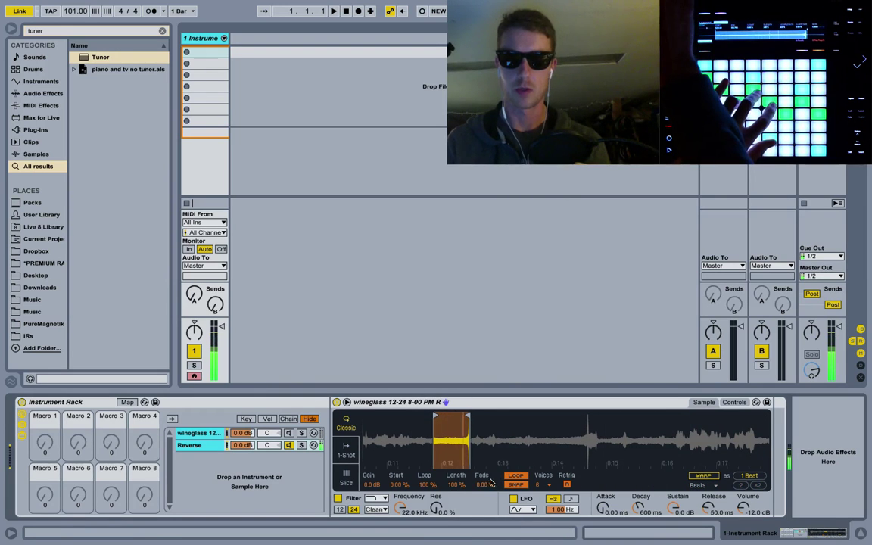
Set the loop Fade to 100% and Length to 81.2%, widening the loop toward the start.
left_click_drag(484, 484, 485, 478)
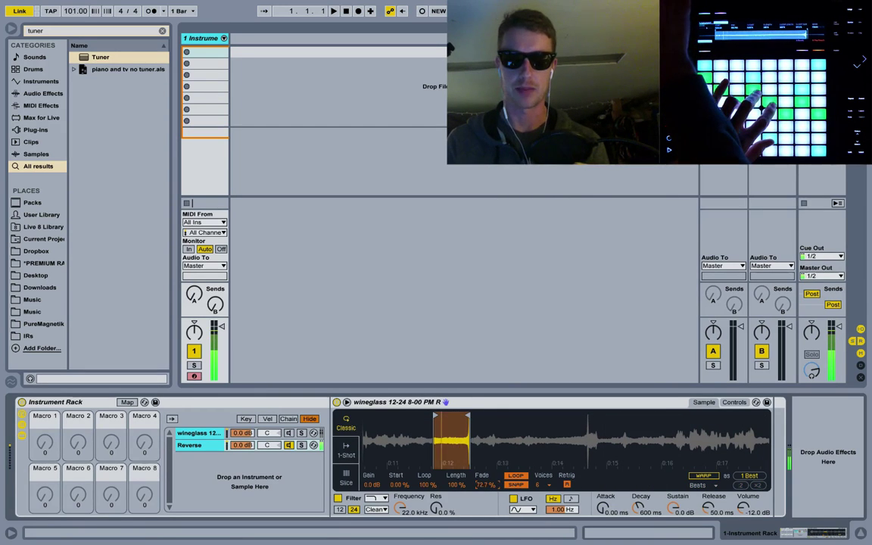
left_click_drag(455, 484, 456, 492)
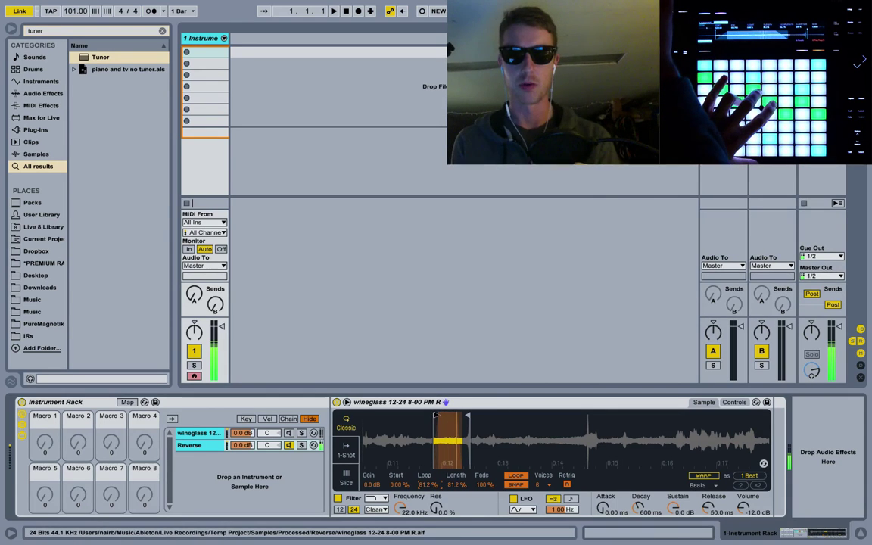
mouse_move(435, 416)
left_mouse_down()
mouse_move(419, 415)
mouse_move(452, 416)
left_mouse_up()
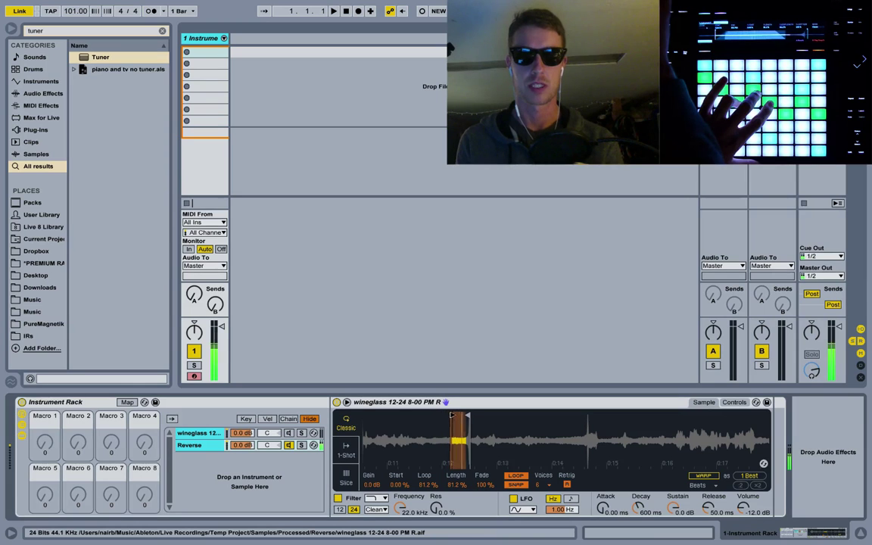
Stretch both chains' select zones to 0–127 and fade the wineglass chain out across its zone.
left_click(287, 420)
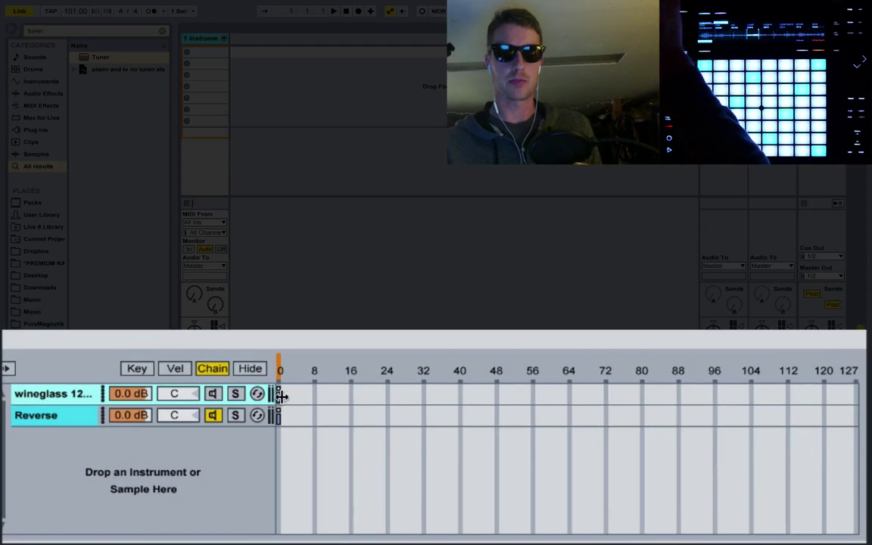
left_click_drag(286, 395, 855, 395)
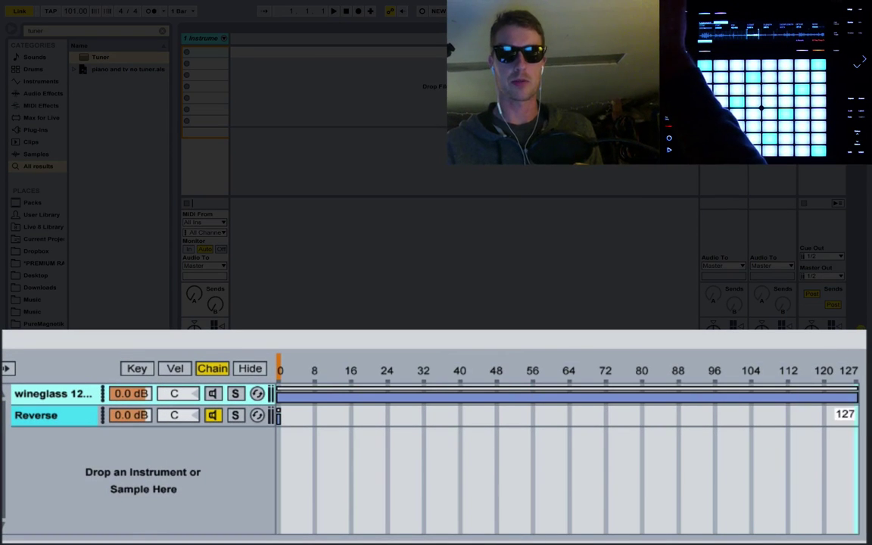
left_click(856, 395)
left_click_drag(856, 395, 851, 395)
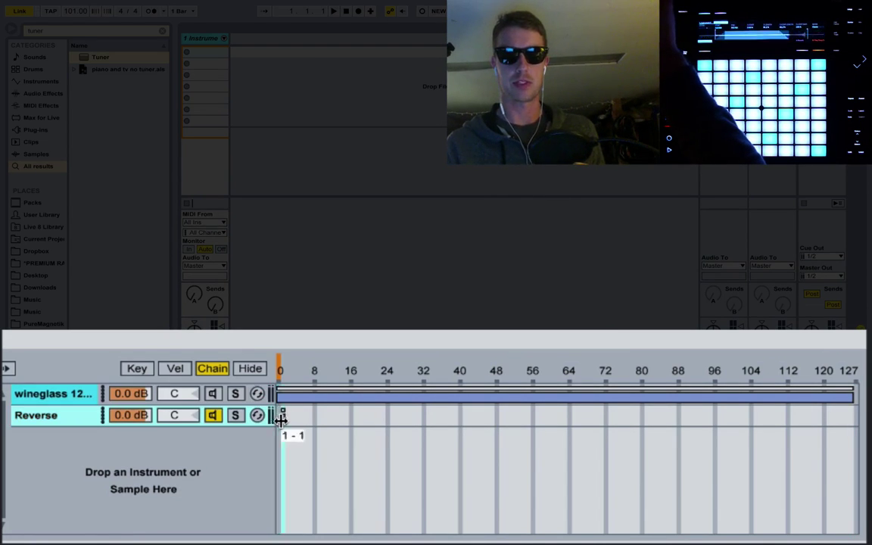
left_click_drag(284, 416, 855, 410)
Map chain selection to Macro 1 and sweep the Chain Selector to test switching chains.
right_click(400, 366)
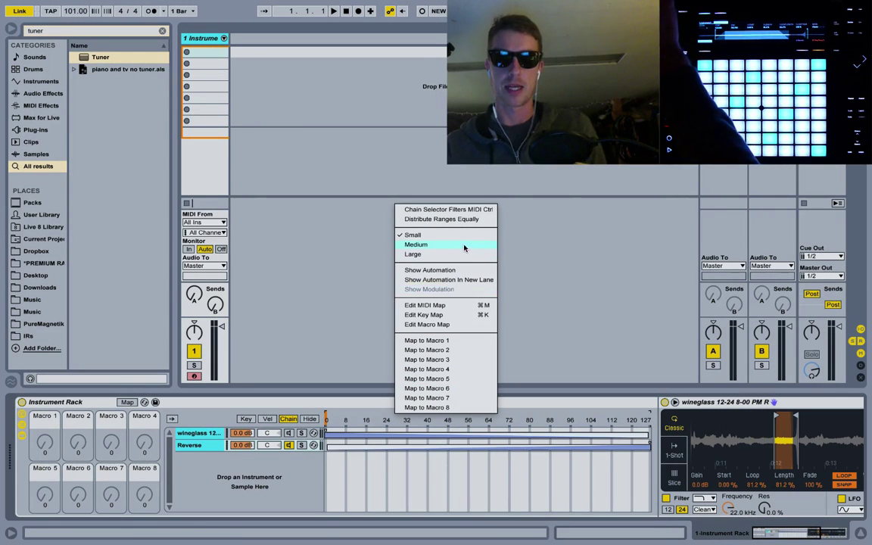
left_click(446, 341)
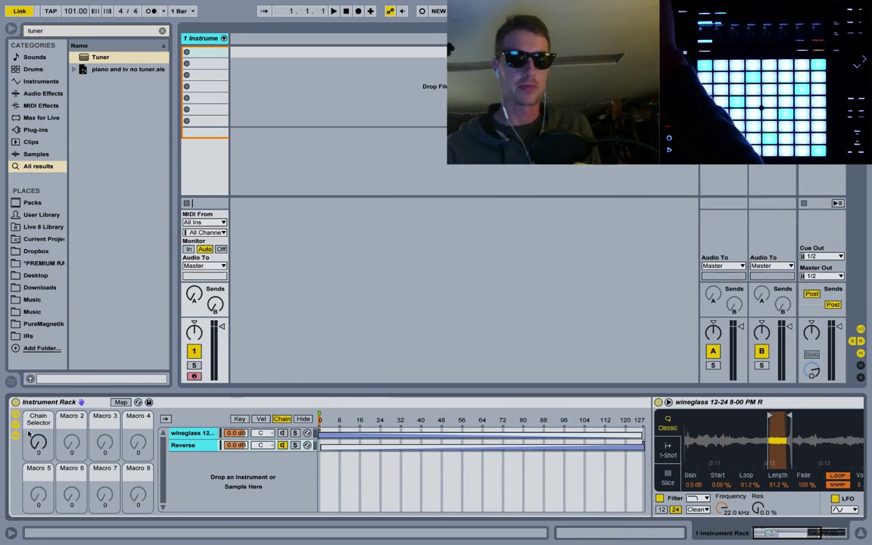
left_click_drag(37, 443, 37, 383)
left_click_drag(34, 443, 33, 503)
left_click_drag(33, 442, 33, 454)
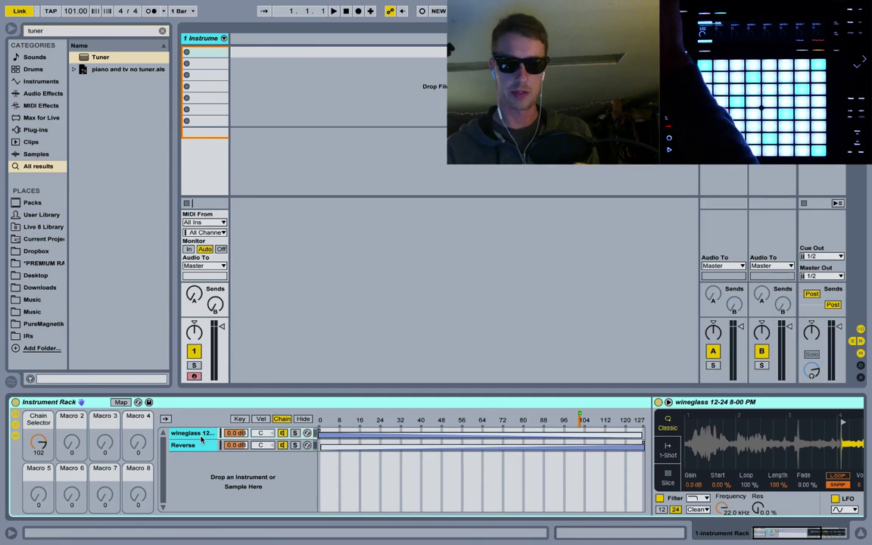
Map both Simplers' Attack to Macro 2 (Ve Attack) and Release to Macro 3 (Ve Release).
scroll(541, 443, "right", 5)
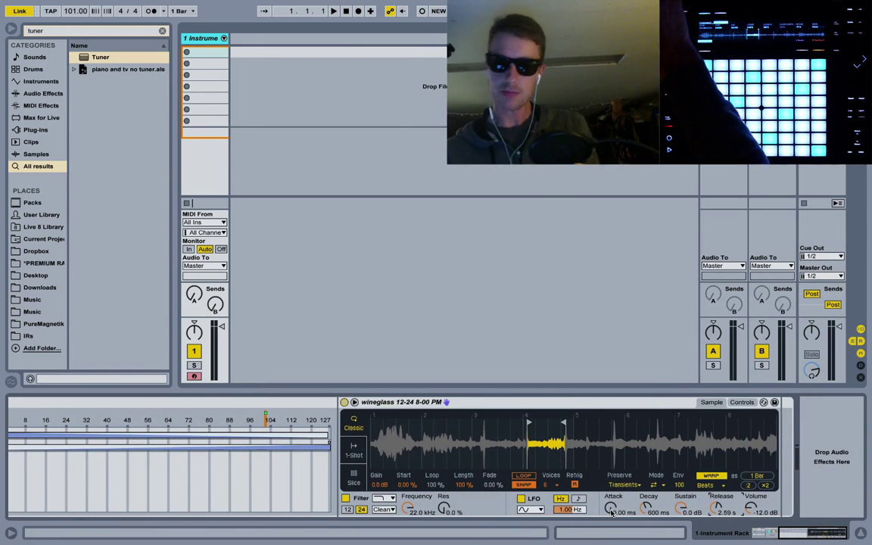
right_click(612, 512)
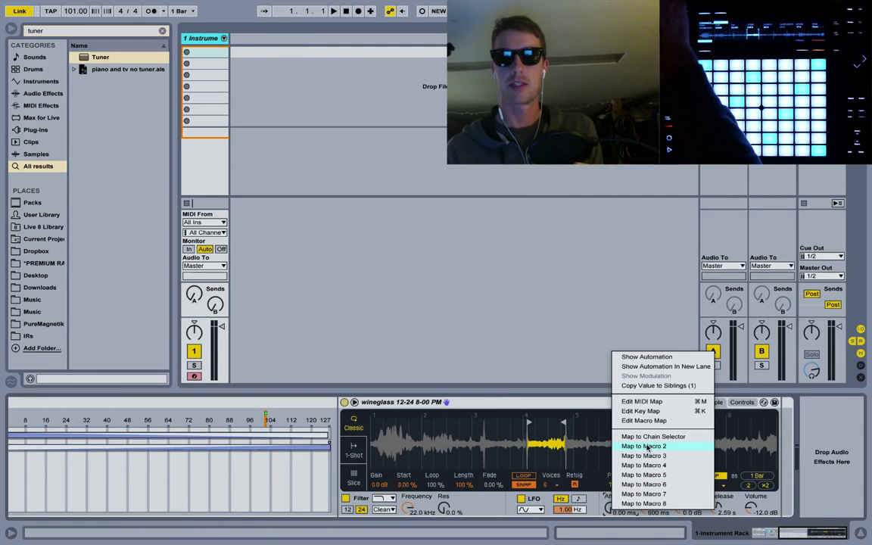
left_click(647, 447)
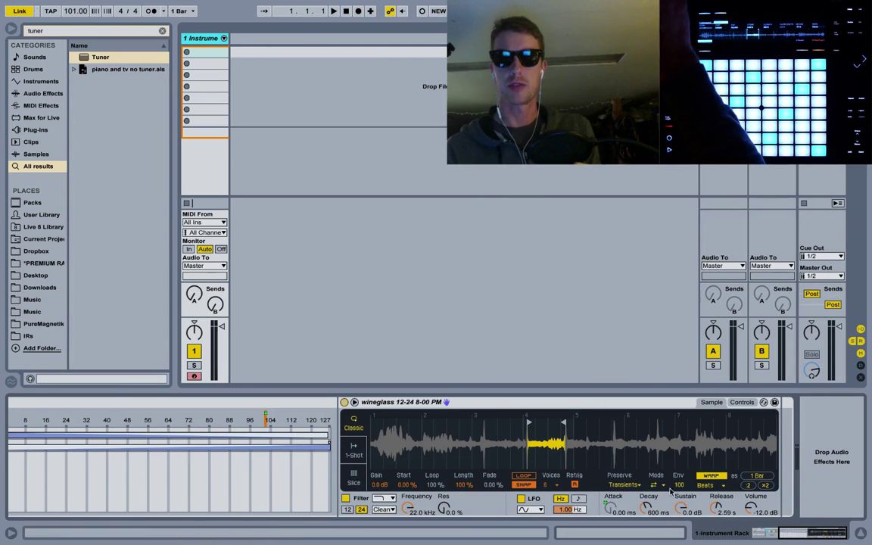
right_click(718, 512)
left_click(738, 452)
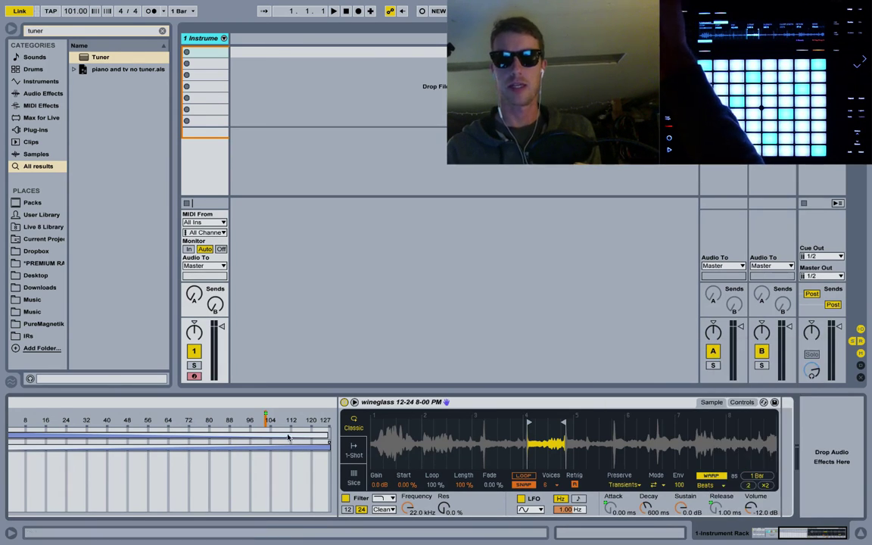
right_click(610, 507)
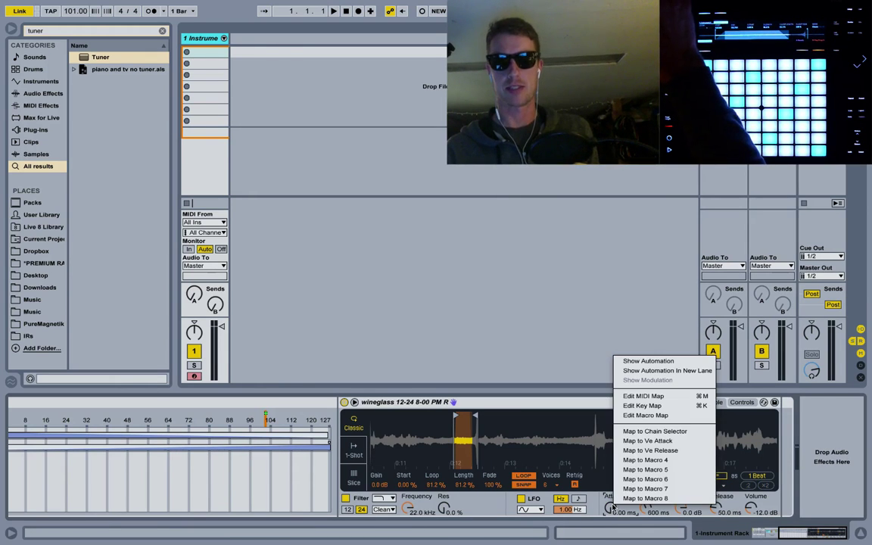
left_click(640, 445)
right_click(717, 509)
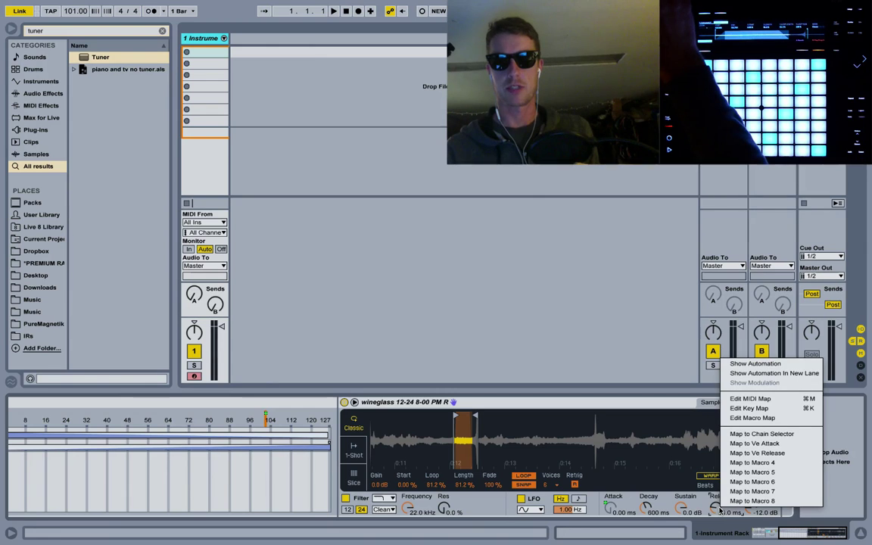
left_click(745, 452)
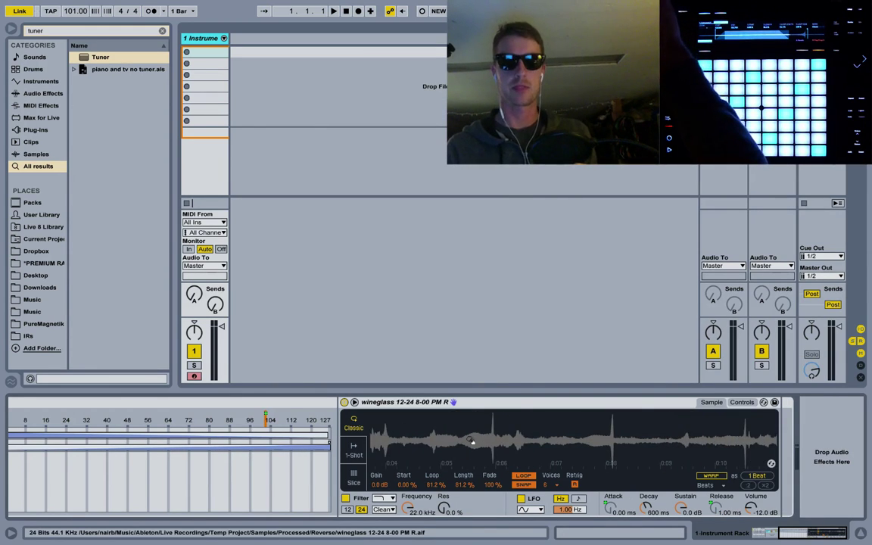
scroll(378, 454, "left", 10)
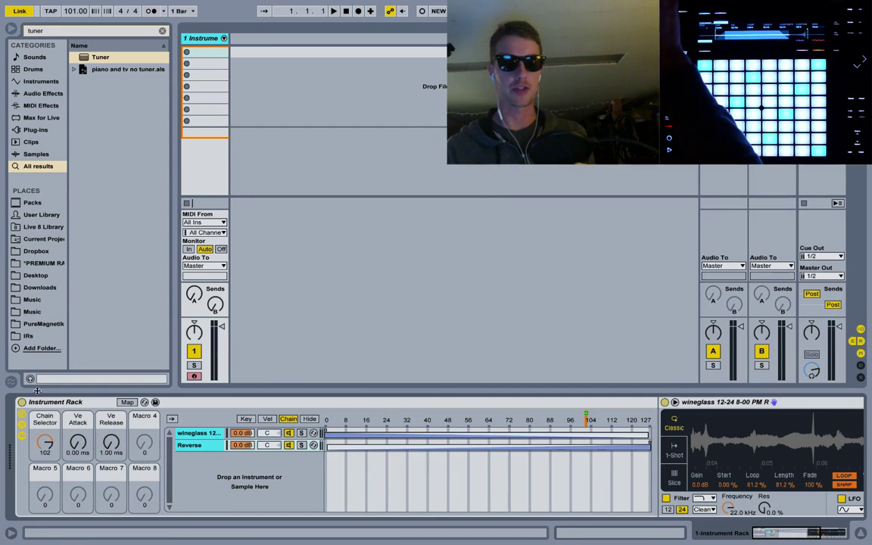
Rename the Instrument Rack to Wine Glass.
left_click(45, 406)
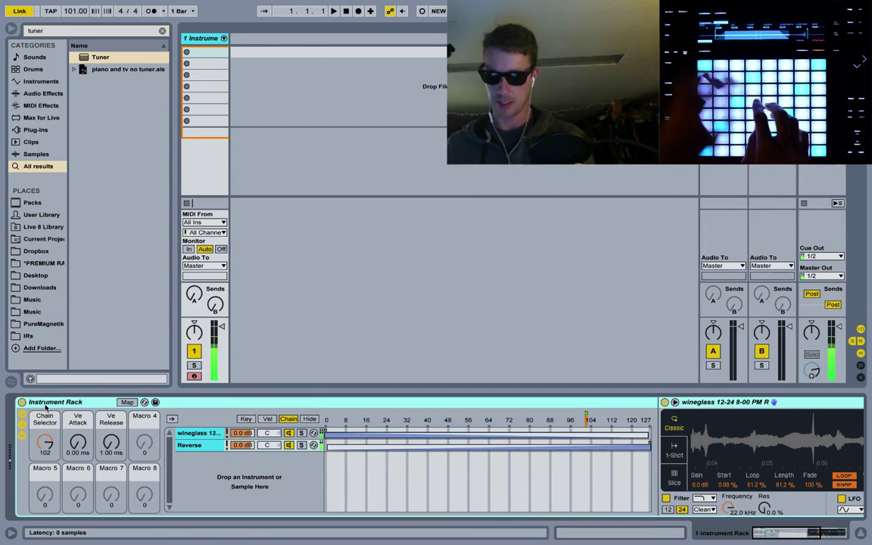
scroll(45, 405, "right", 1)
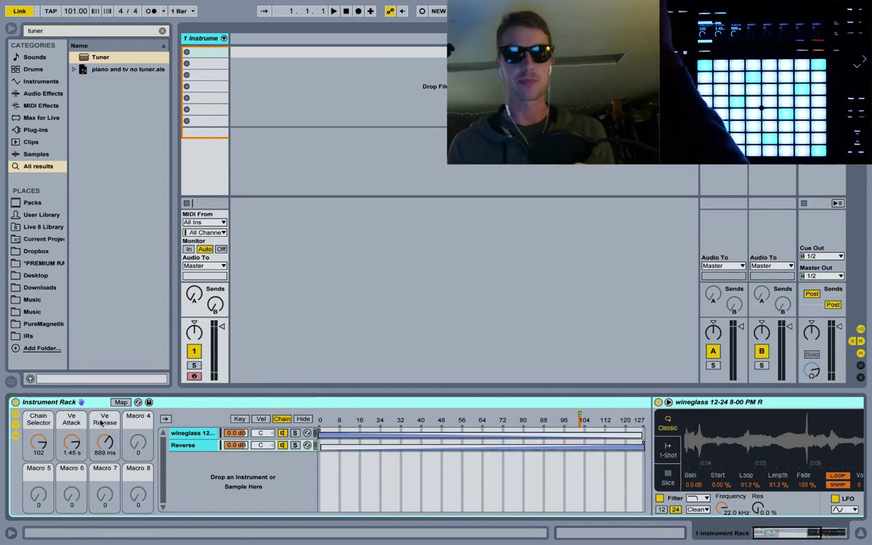
left_click(35, 403)
key("ctrl+r")
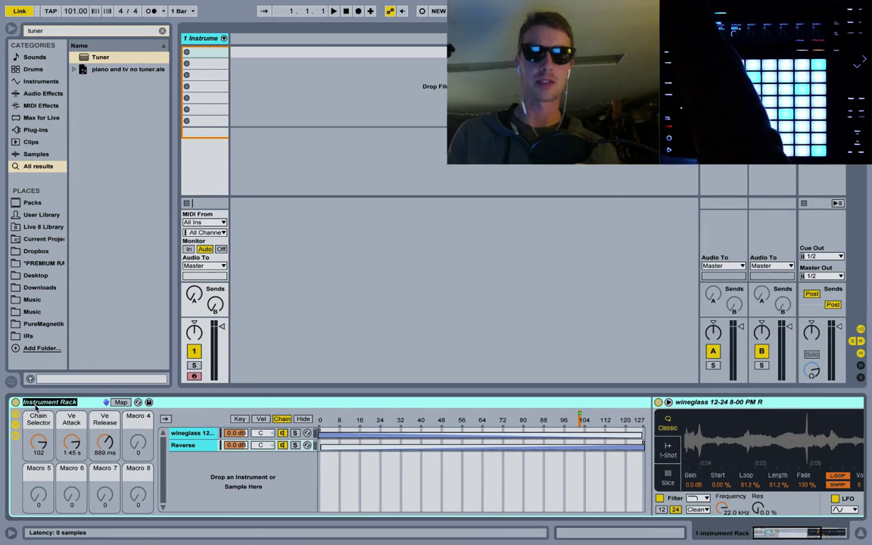
type("Wine Glass")
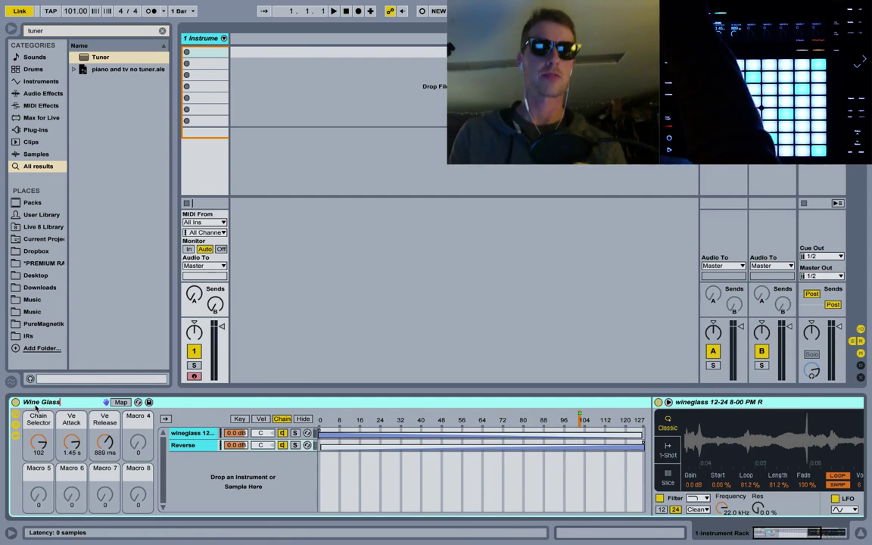
key("Return")
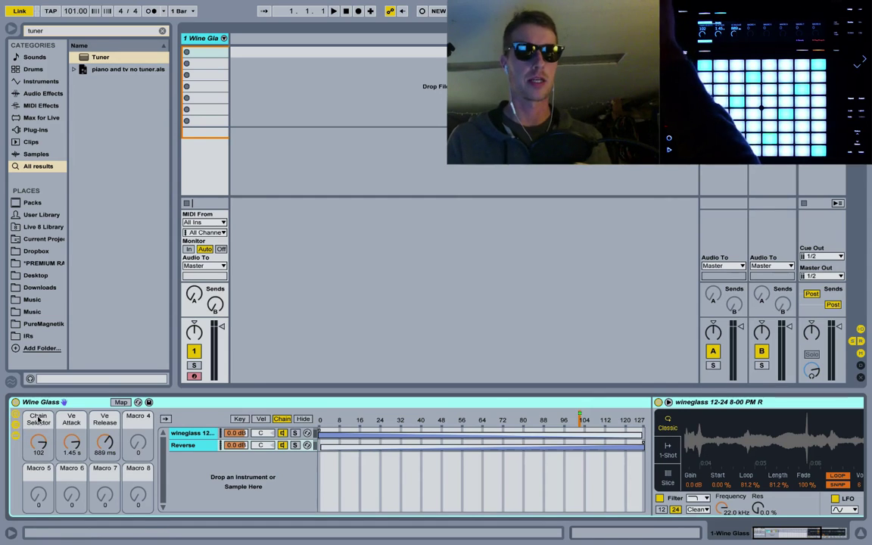
Rename the Chain Selector macro to Forward Reverse.
left_click(38, 418)
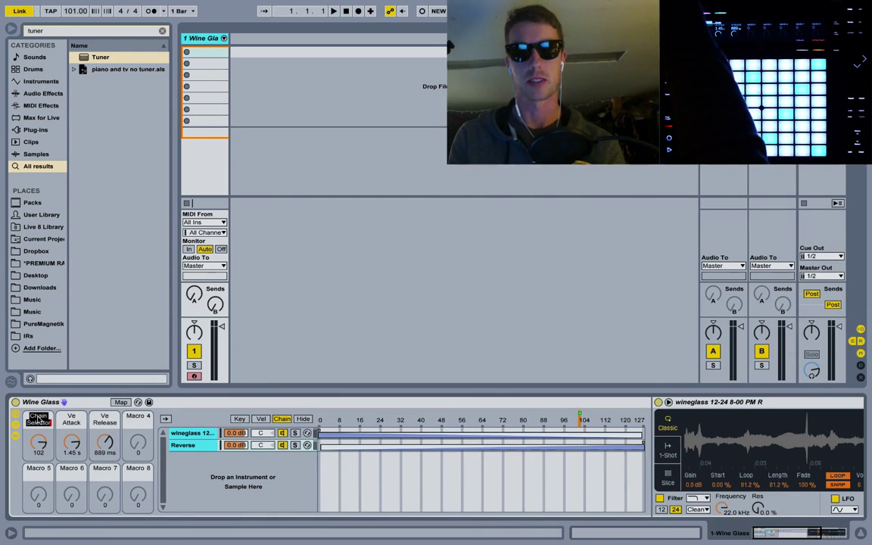
key("BackSpace")
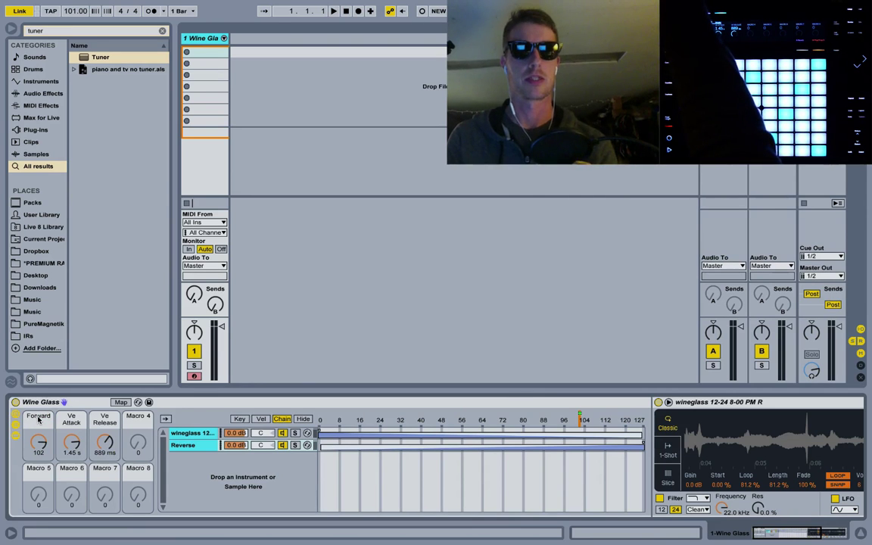
key("Return")
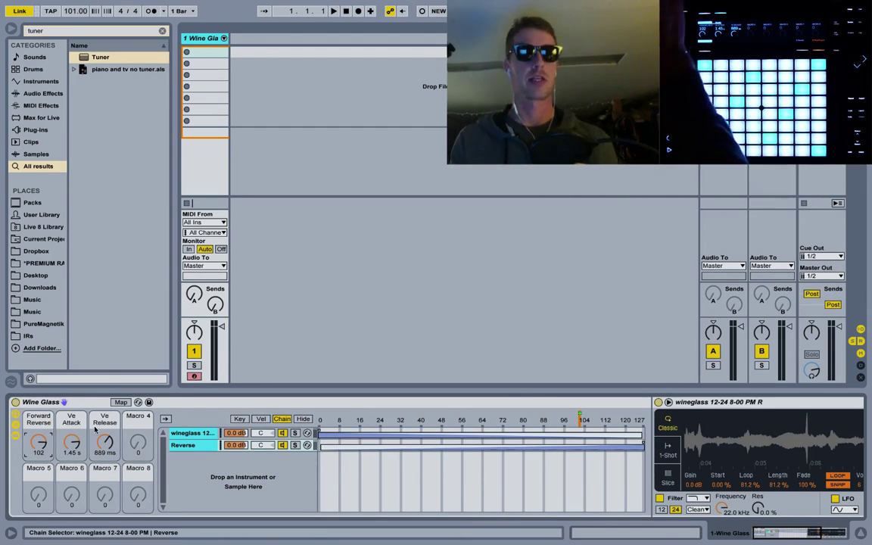
Collapse the Wine Glass rack and group it into a new outer Instrument Rack with macros shown.
left_click(16, 428)
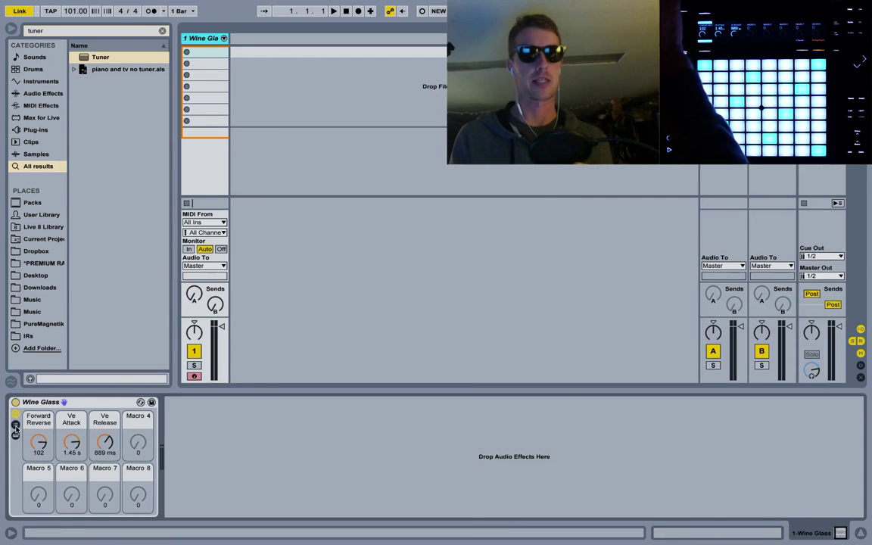
left_click(83, 402)
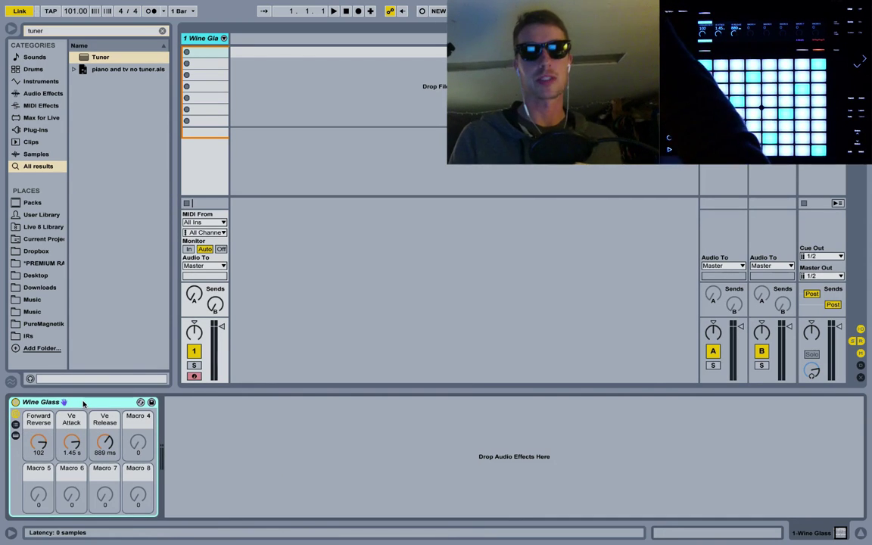
key("ctrl+g")
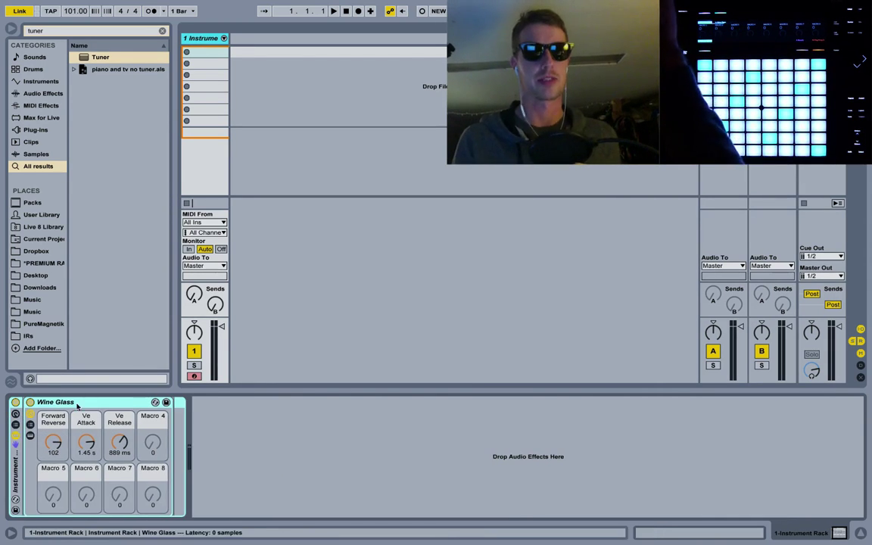
left_click(16, 416)
Map Forward Reverse, Ve Attack and Ve Release to the outer rack's Macros 1, 2 and 3.
right_click(191, 443)
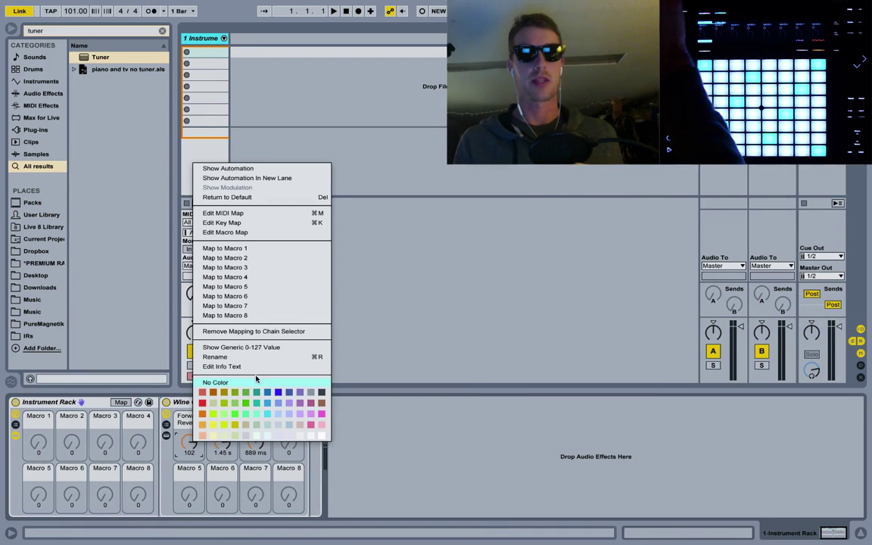
left_click(237, 248)
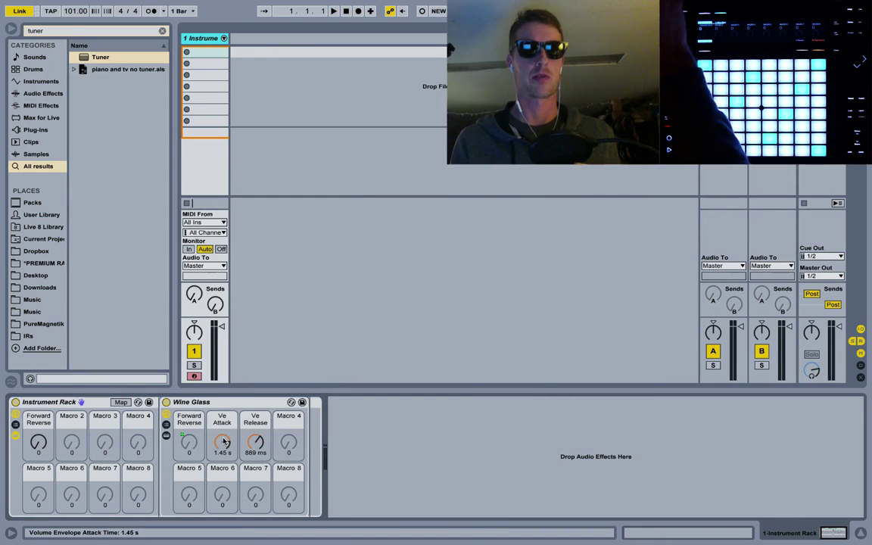
right_click(223, 443)
left_click(262, 246)
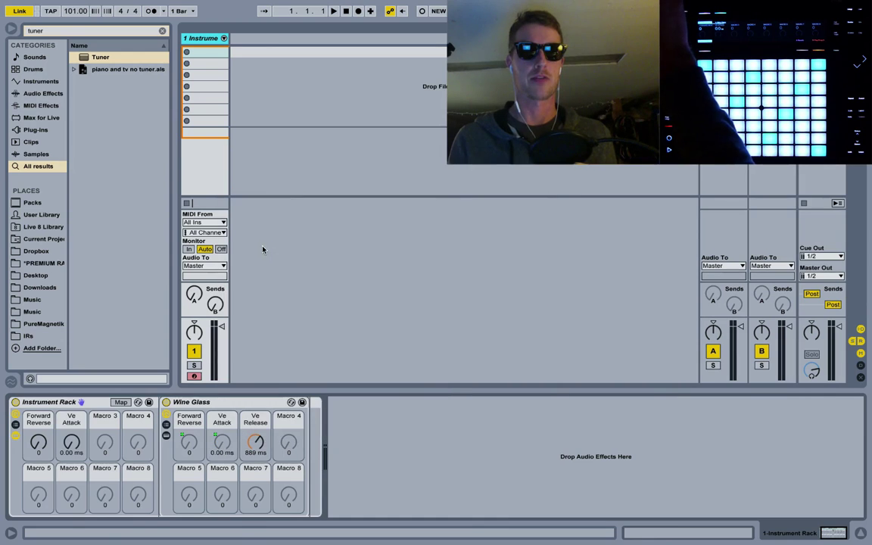
right_click(257, 443)
left_click(301, 259)
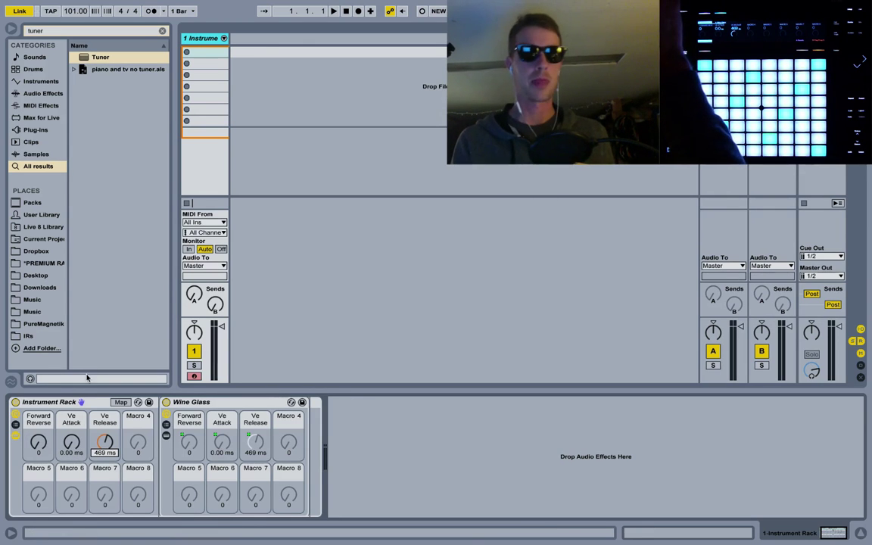
Add an Auto Filter after the Wine Glass rack from the audio effects.
left_click(161, 29)
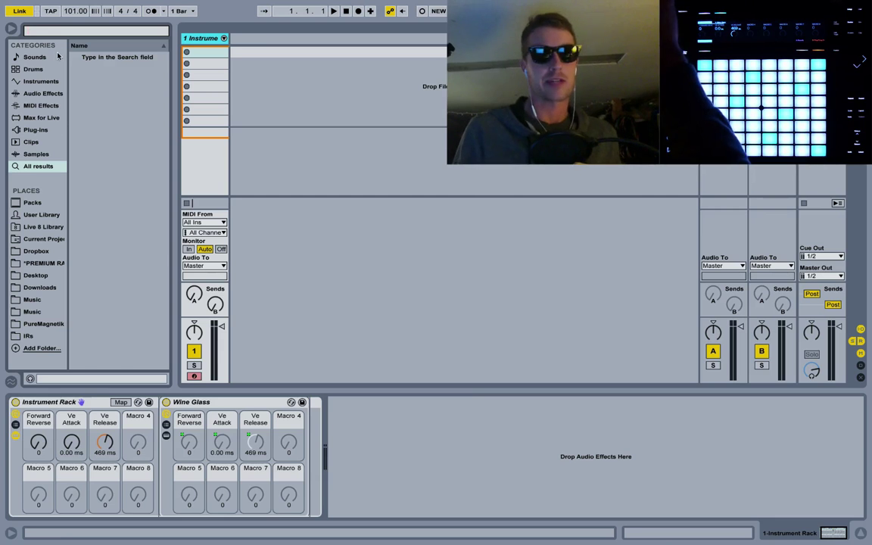
left_click(44, 95)
mouse_move(106, 84)
left_mouse_down()
mouse_move(227, 302)
mouse_move(340, 452)
mouse_move(311, 446)
left_mouse_up()
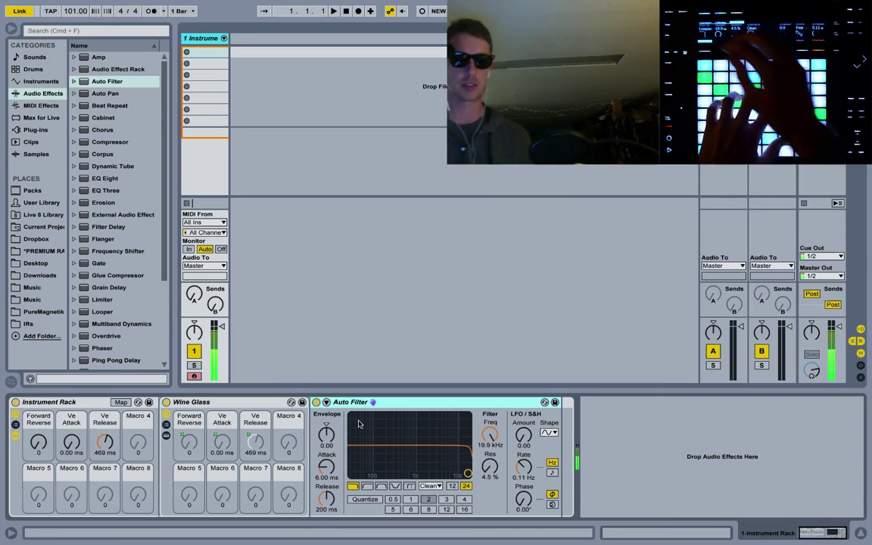
Map the Auto Filter's frequency to Macro 4 and resonance to Macro 5.
right_click(491, 443)
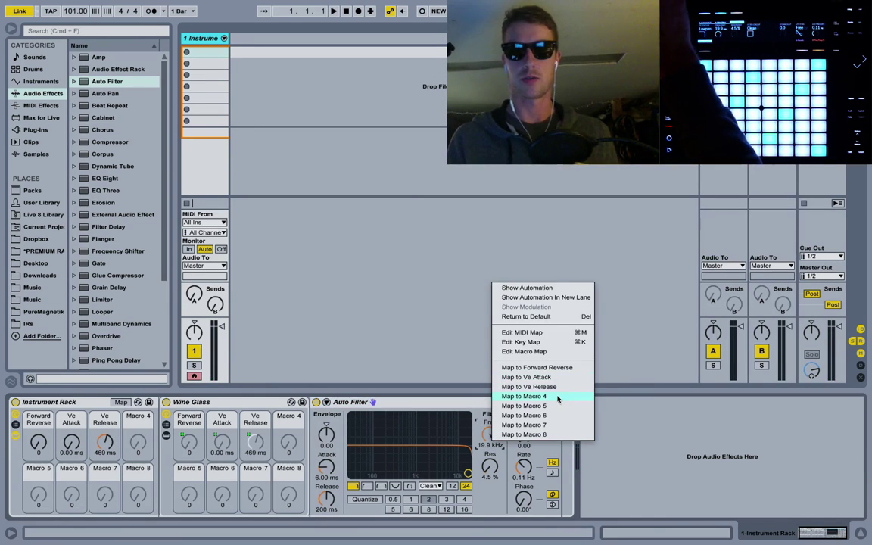
left_click(558, 399)
right_click(490, 463)
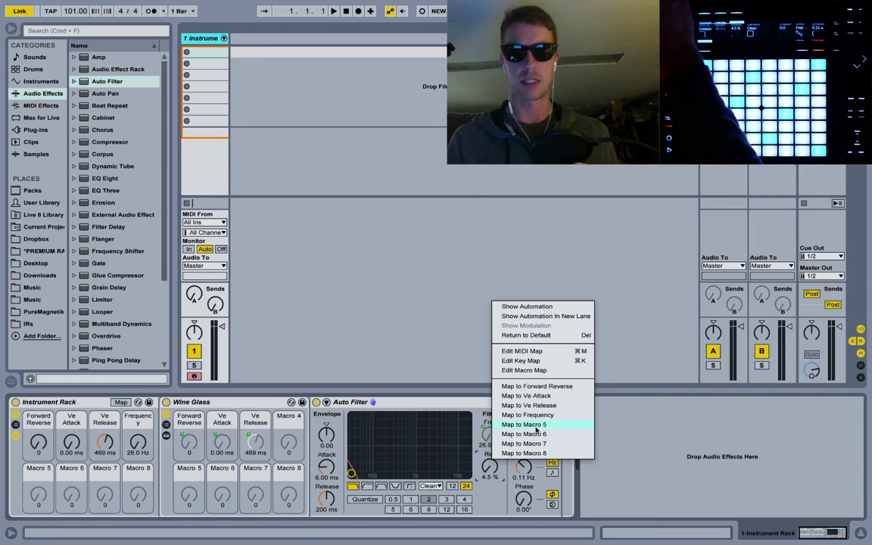
left_click(545, 424)
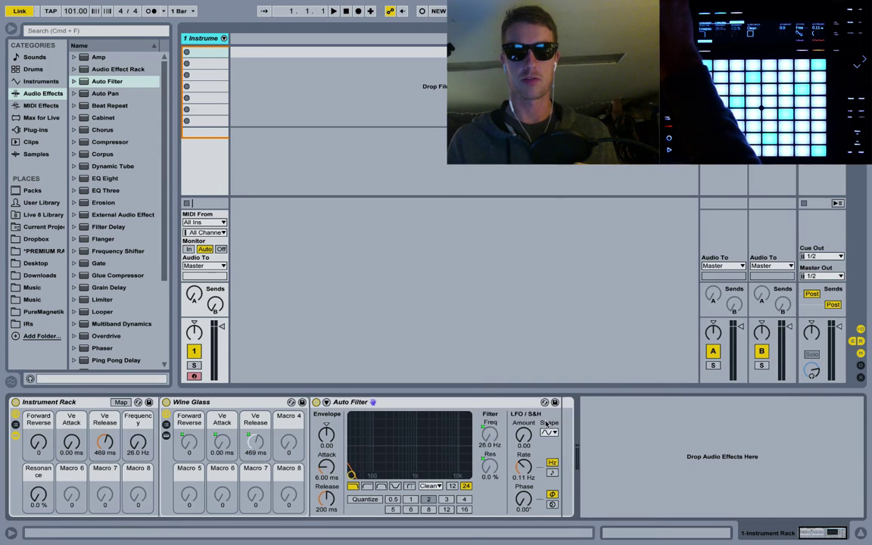
Map the filter type to Macro 6 and set the filter circuit to MS2.
right_click(380, 488)
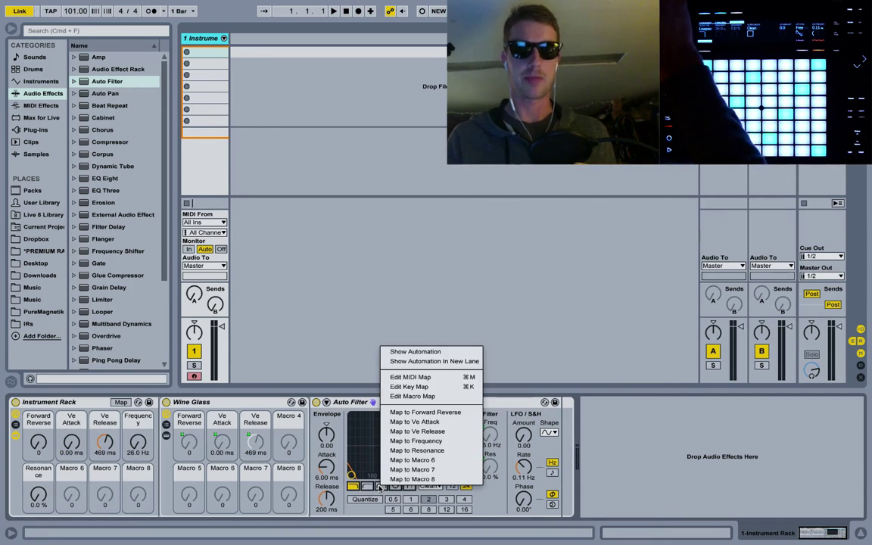
left_click(425, 460)
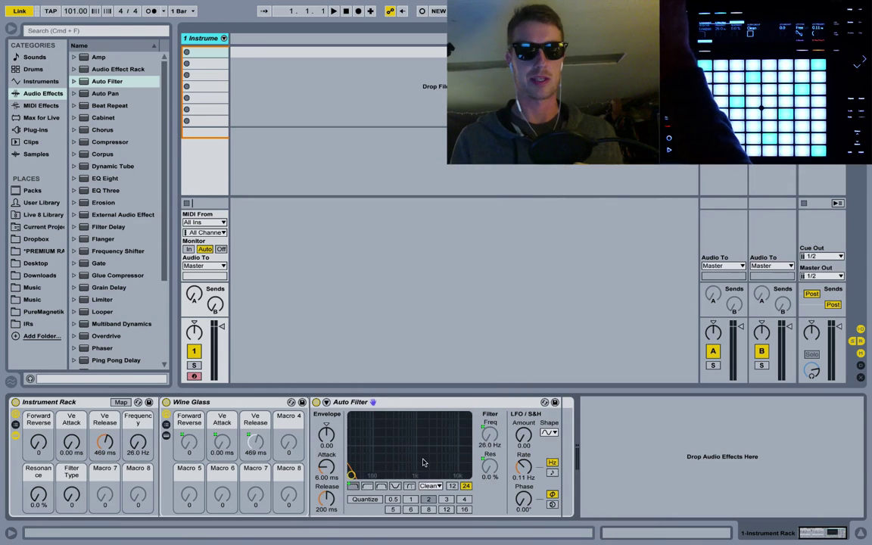
left_click(430, 486)
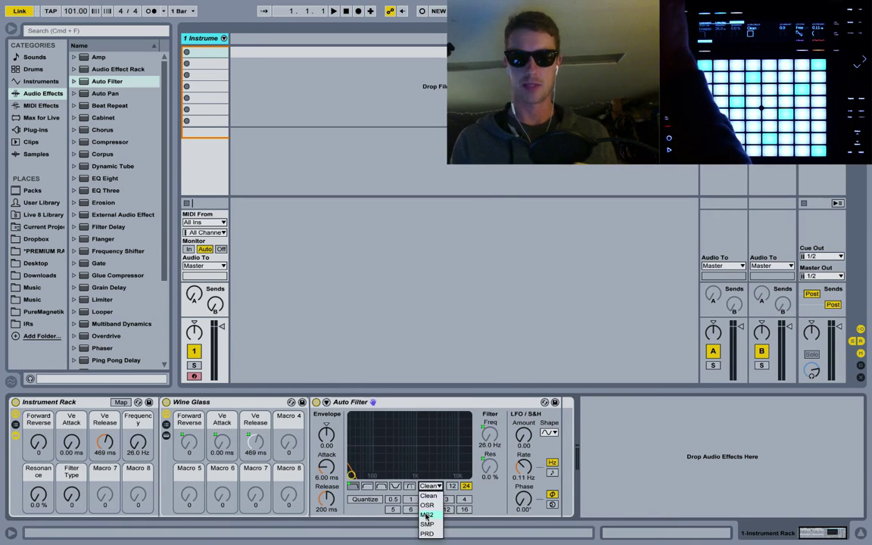
left_click(427, 515)
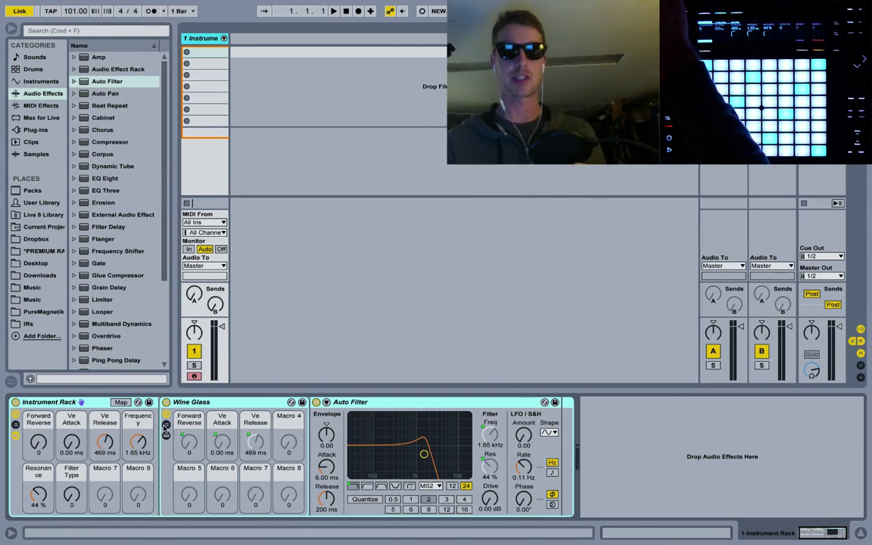
Show the Wine Glass rack's chains and view the Reverse chain's devices.
left_click(167, 437)
scroll(113, 454, "right", 5)
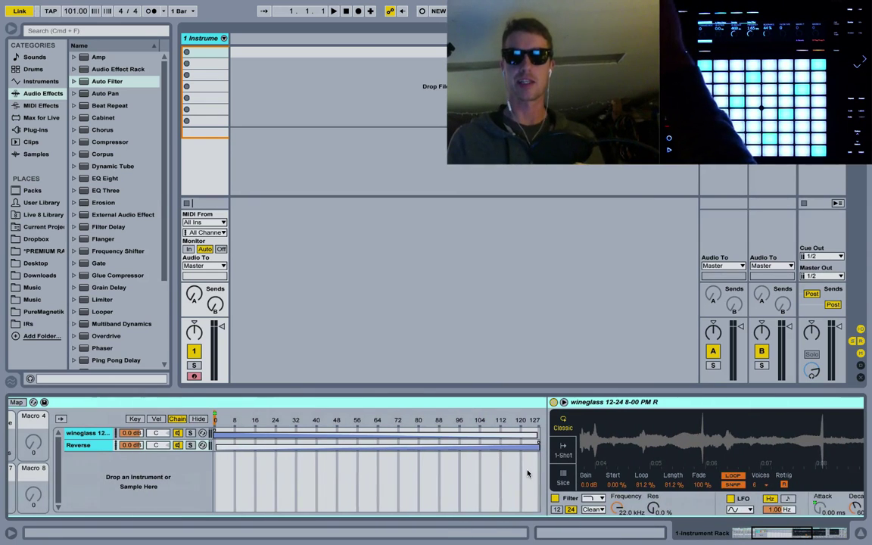
left_click(78, 446)
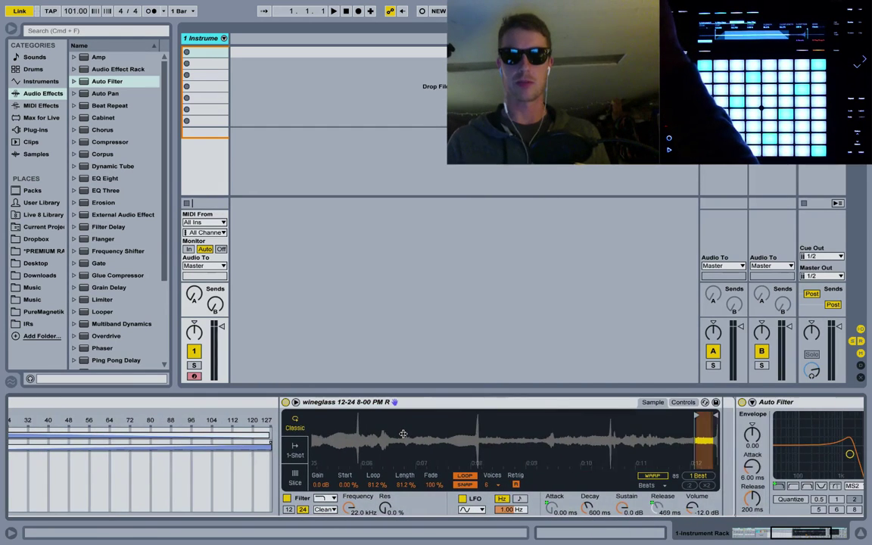
Turn the Forward Reverse macro up to 35.
scroll(403, 433, "left", 5)
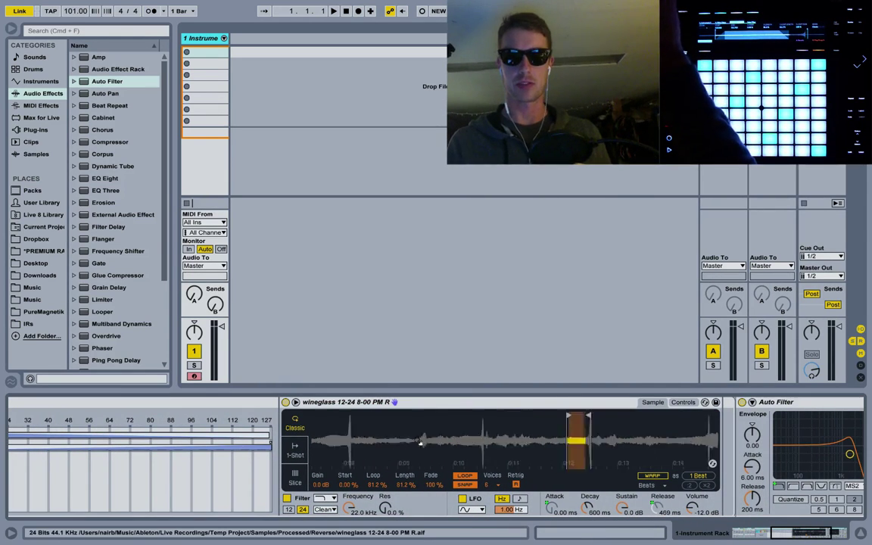
scroll(114, 434, "left", 9)
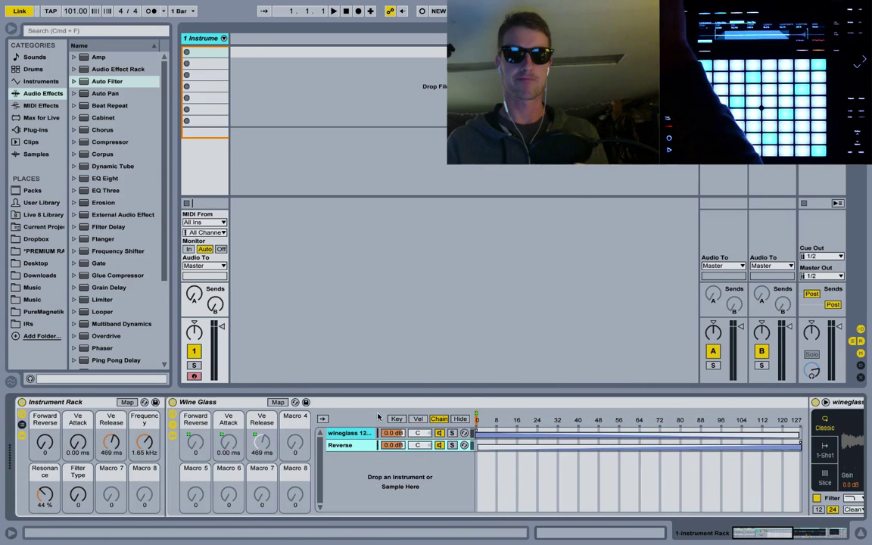
scroll(344, 437, "right", 9)
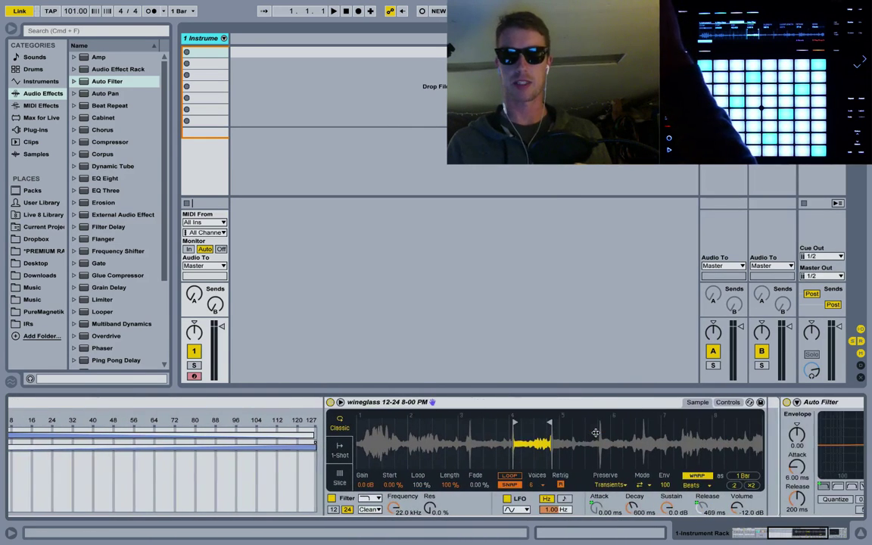
scroll(467, 434, "left", 9)
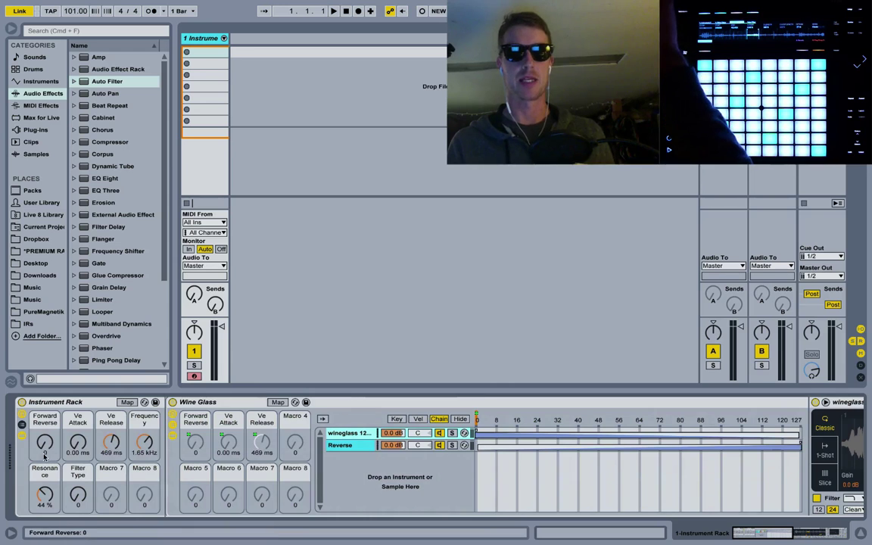
left_click_drag(42, 446, 42, 421)
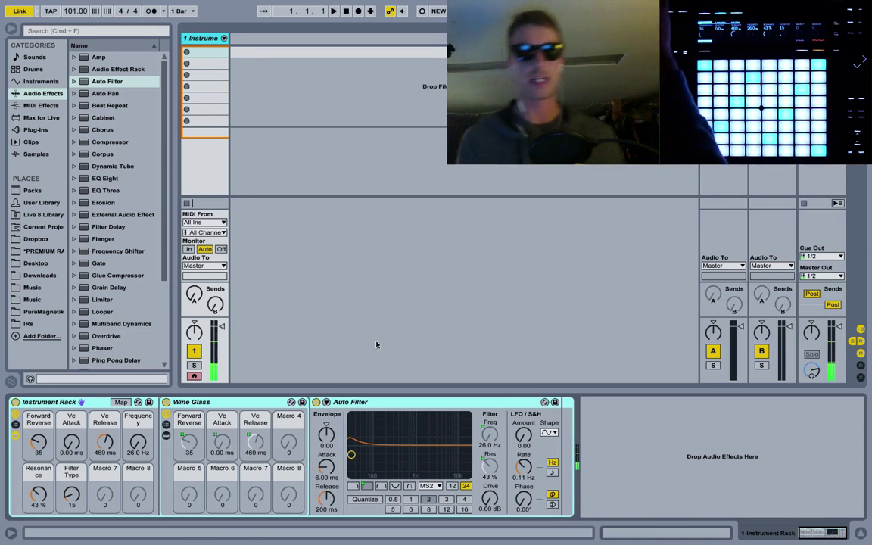
Add a Ping Pong Delay next to the Auto Filter in the device chain.
scroll(133, 288, "down", 5)
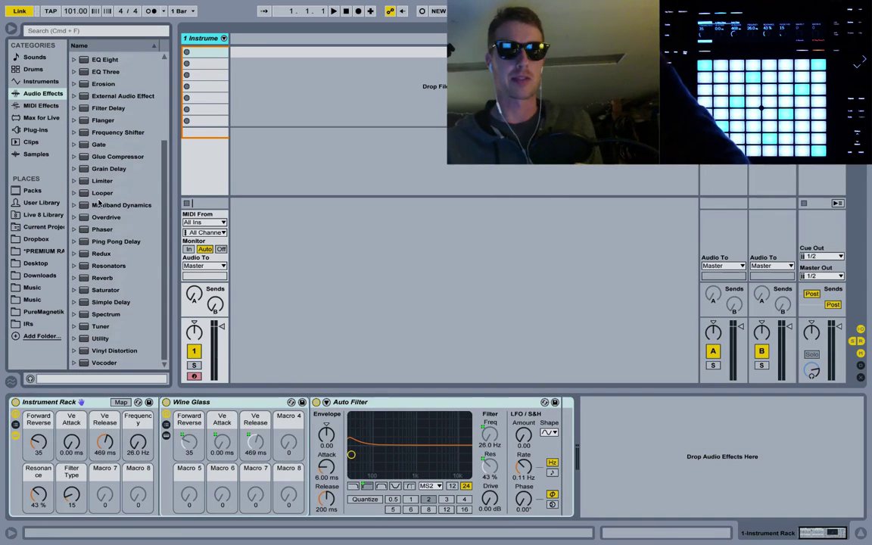
left_click(86, 241)
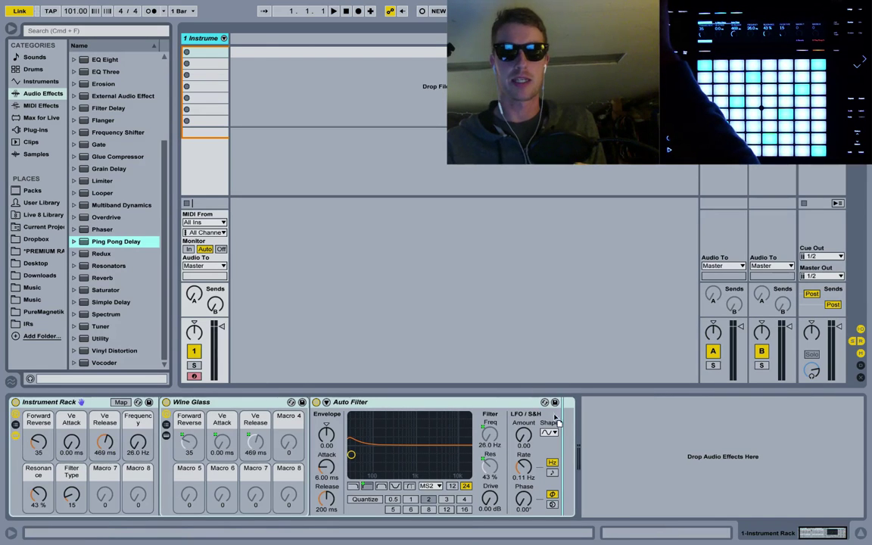
left_click_drag(562, 429, 561, 426)
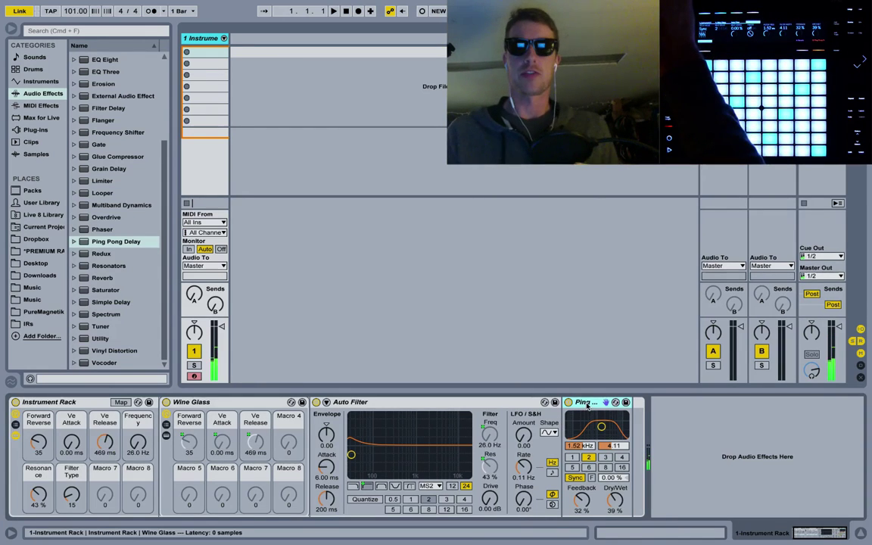
left_click_drag(317, 426, 318, 427)
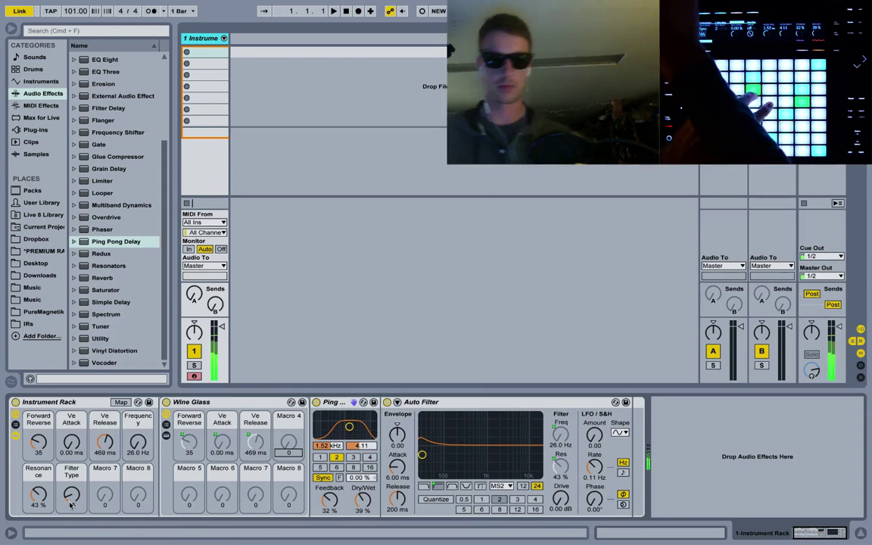
Put the Auto Filter back before the delay and sweep the Frequency macro to 180 Hz.
left_click(138, 445)
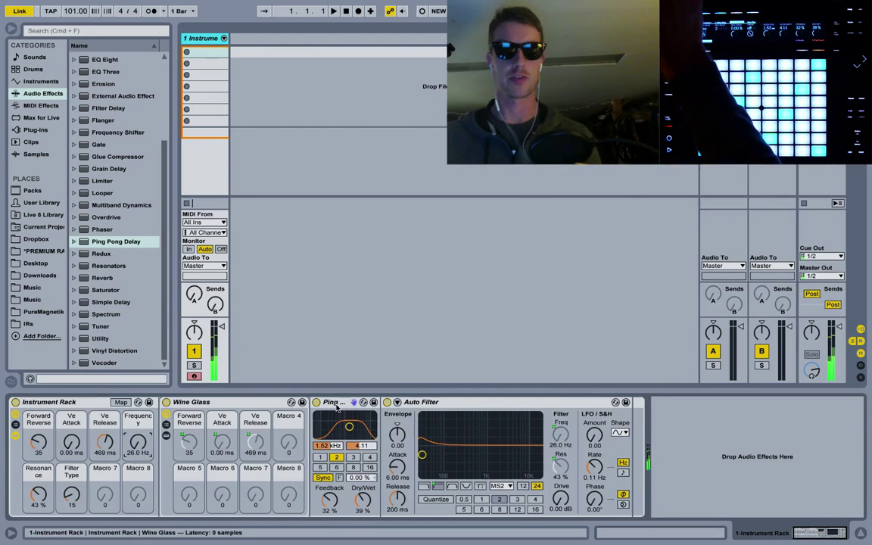
left_click_drag(629, 417, 364, 426)
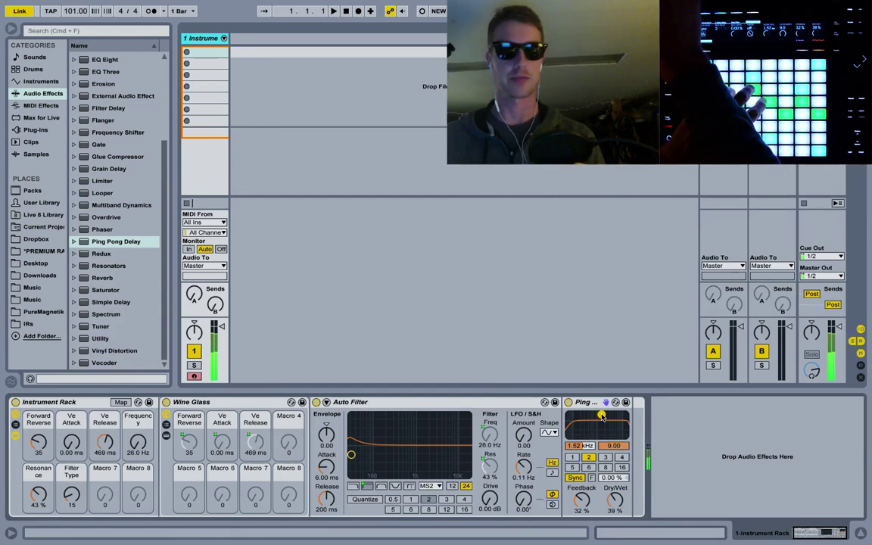
mouse_move(125, 454)
left_mouse_down()
mouse_move(125, 356)
mouse_move(125, 455)
left_mouse_up()
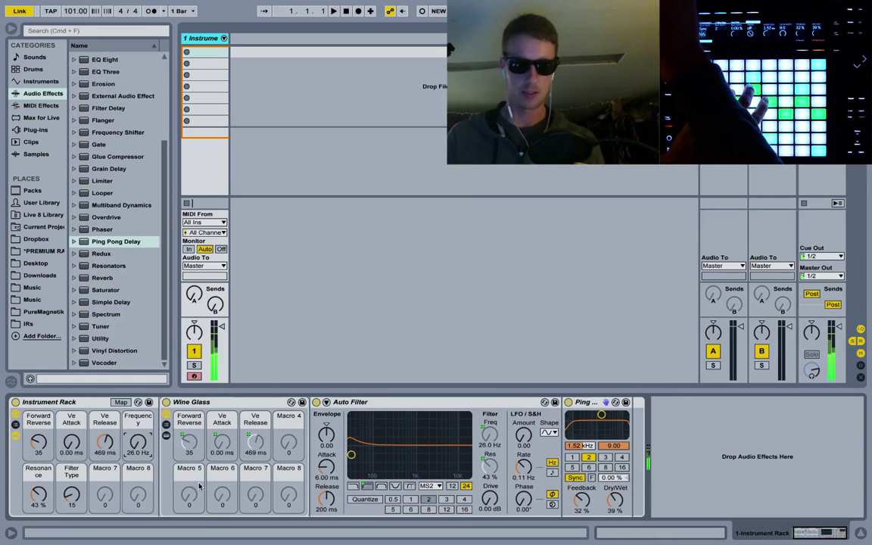
mouse_move(138, 443)
left_mouse_down()
mouse_move(138, 371)
mouse_move(138, 448)
left_mouse_up()
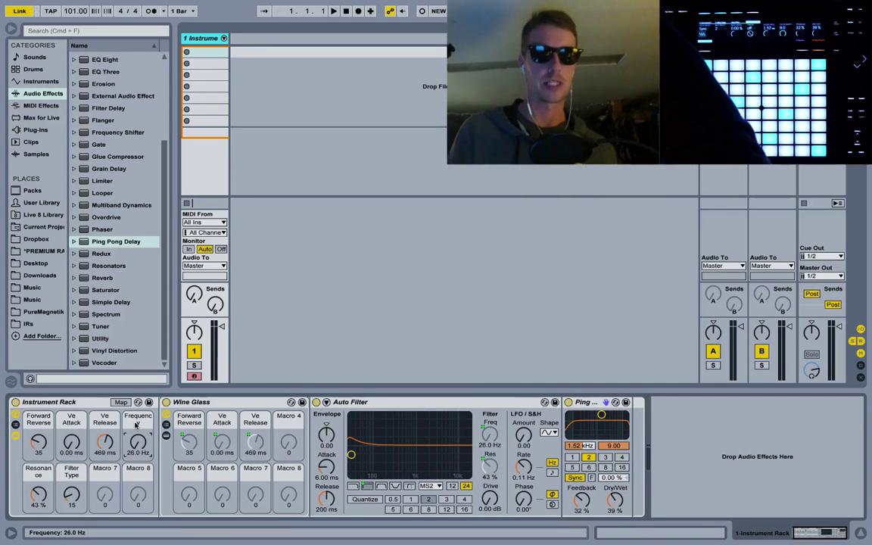
Rename the Frequency macro 'Low Pass Filter' and the Resonance macro 'Filter Res'.
left_click(137, 423)
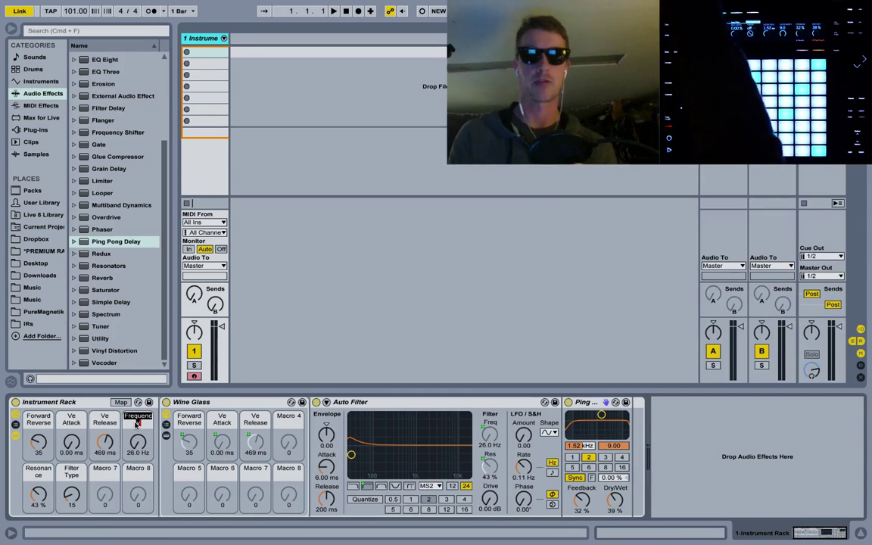
type("Low Pass Filt")
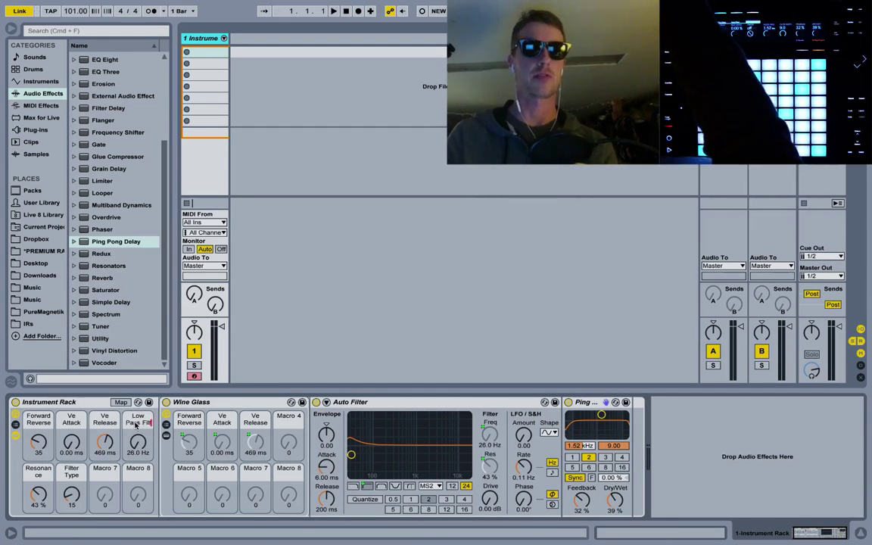
type("er")
key("Return")
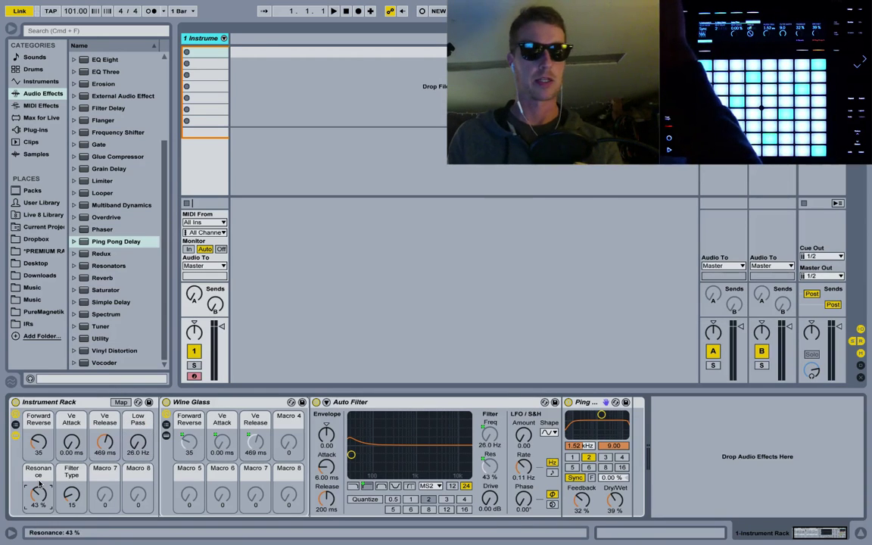
left_click(36, 471)
type("Filter Res")
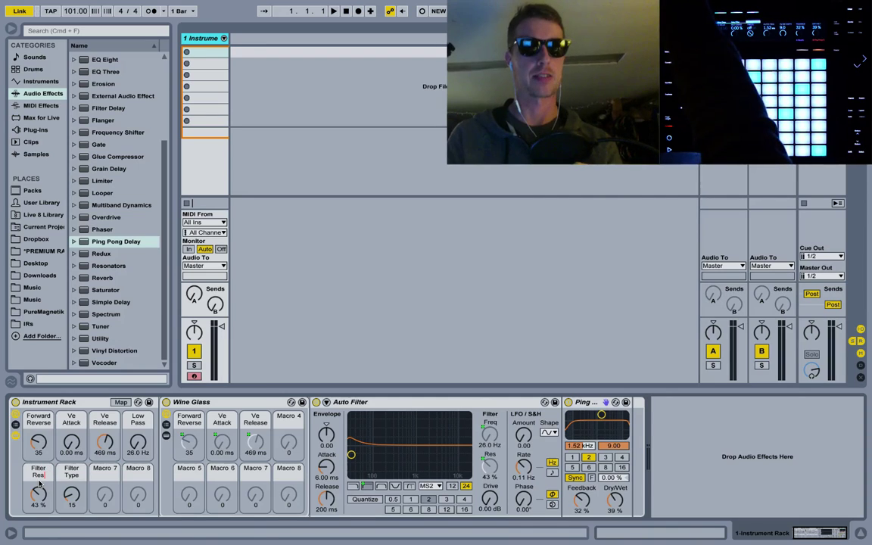
key("Tab")
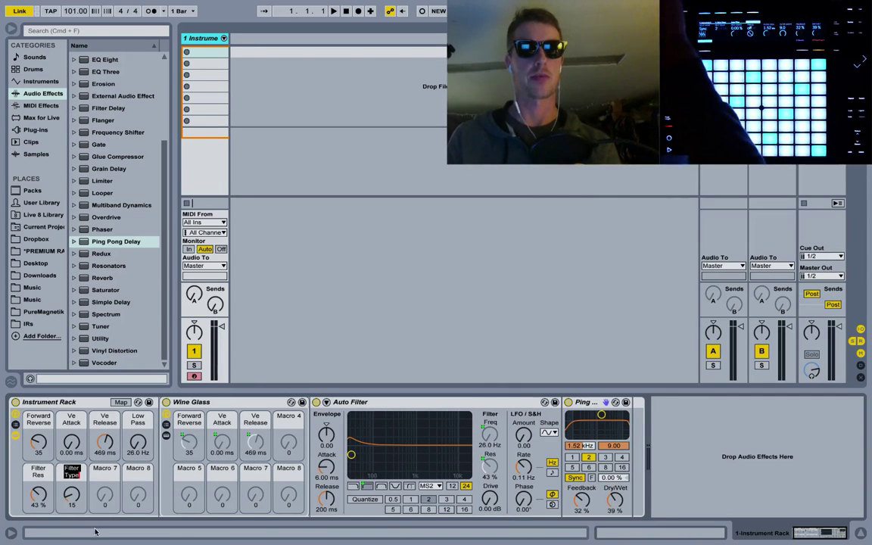
key("Return")
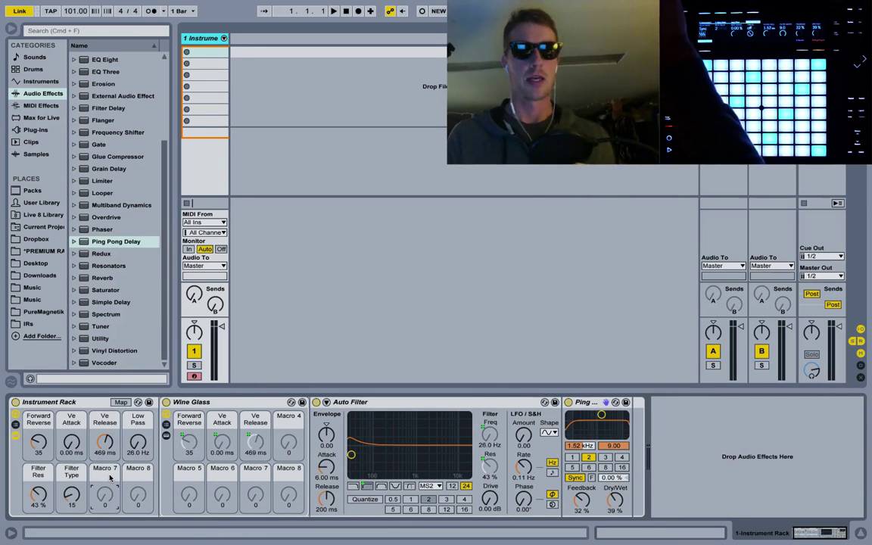
Map the delay's Dry/Wet to Macro 7 and its millisecond delay time to Macro 8.
right_click(617, 499)
left_click(652, 485)
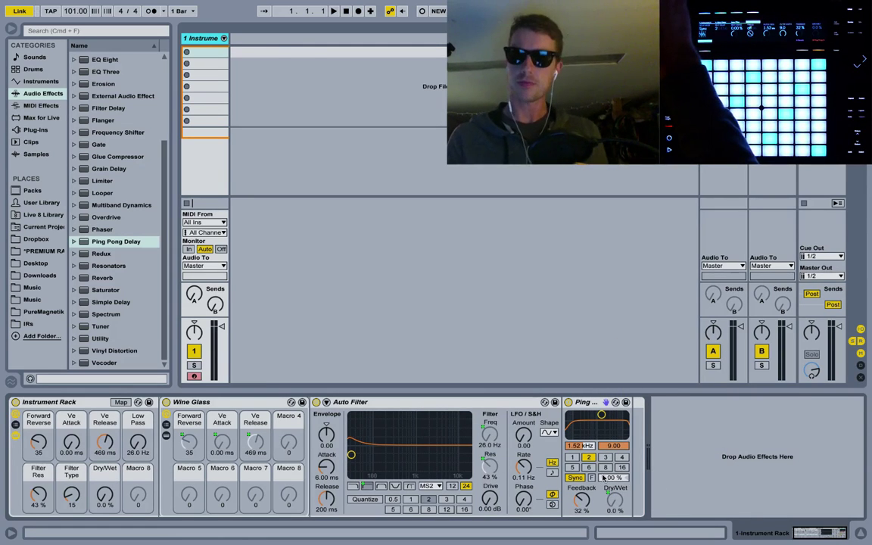
left_click(575, 478)
right_click(615, 479)
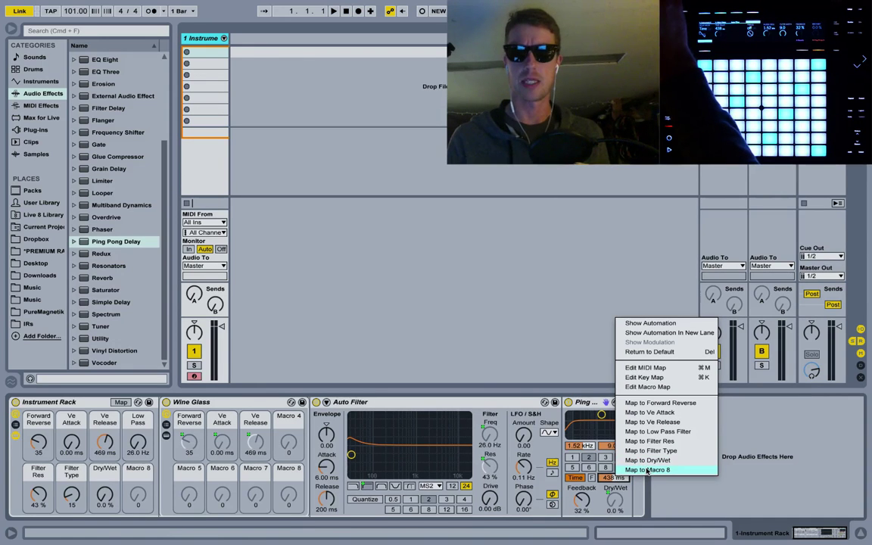
left_click(647, 470)
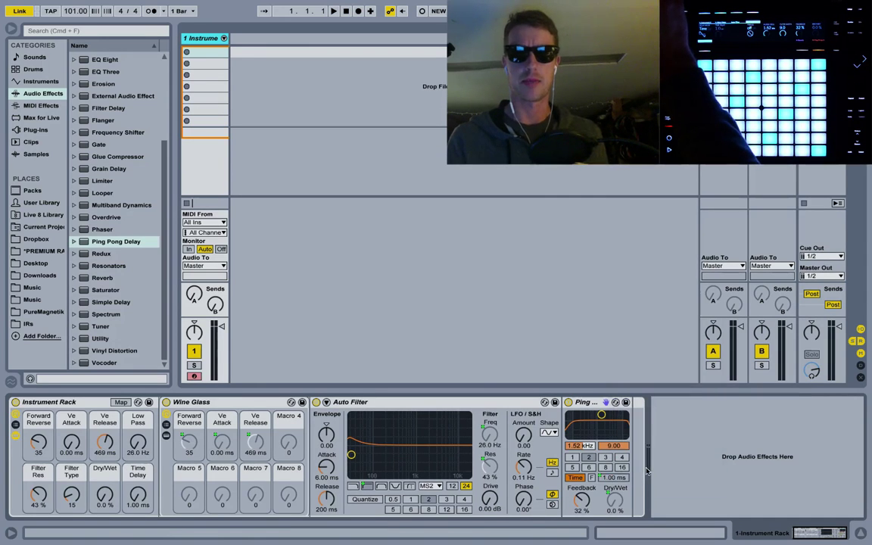
Remap the delay time to the Time Delay macro, leaving the delay in millisecond mode.
left_click(576, 478)
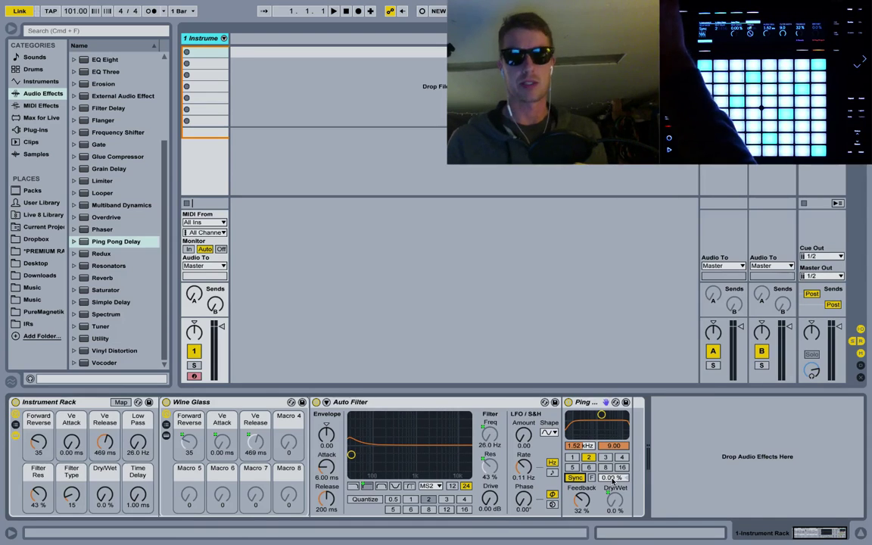
right_click(613, 479)
left_click(581, 471)
right_click(619, 466)
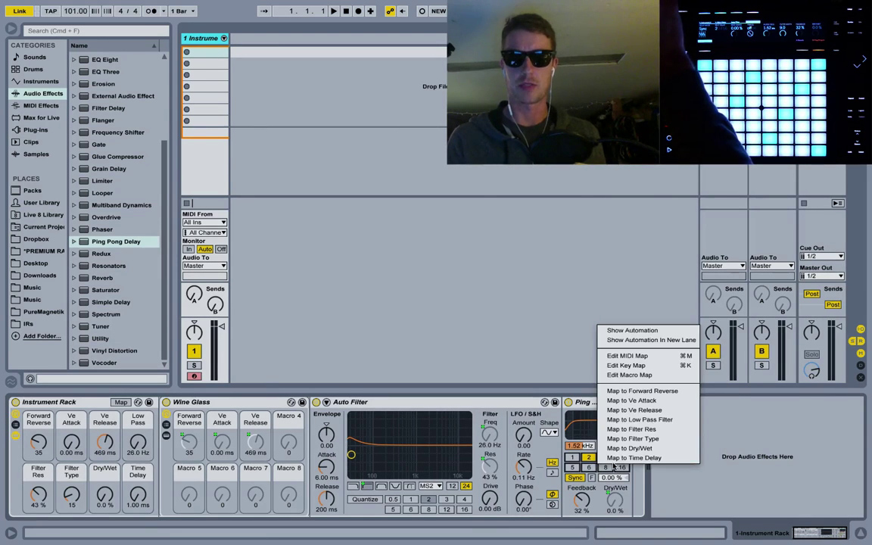
left_click(620, 458)
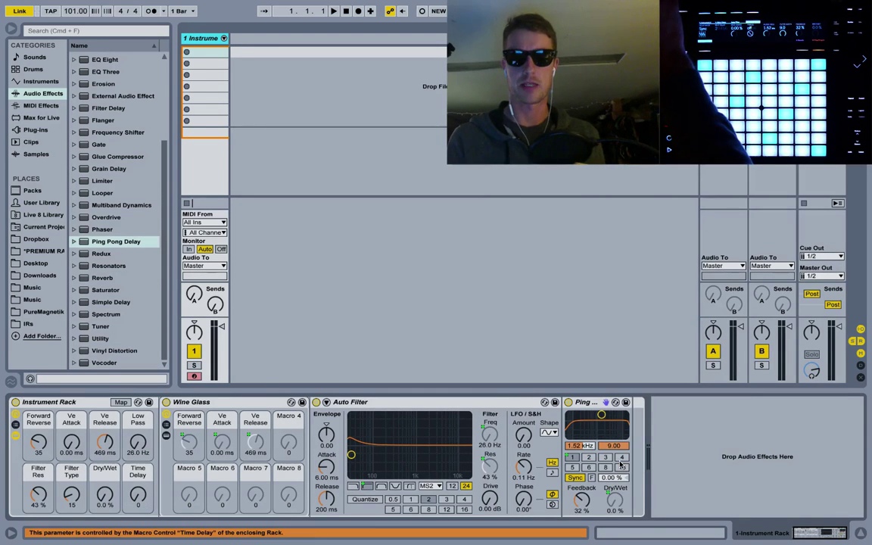
left_click(576, 479)
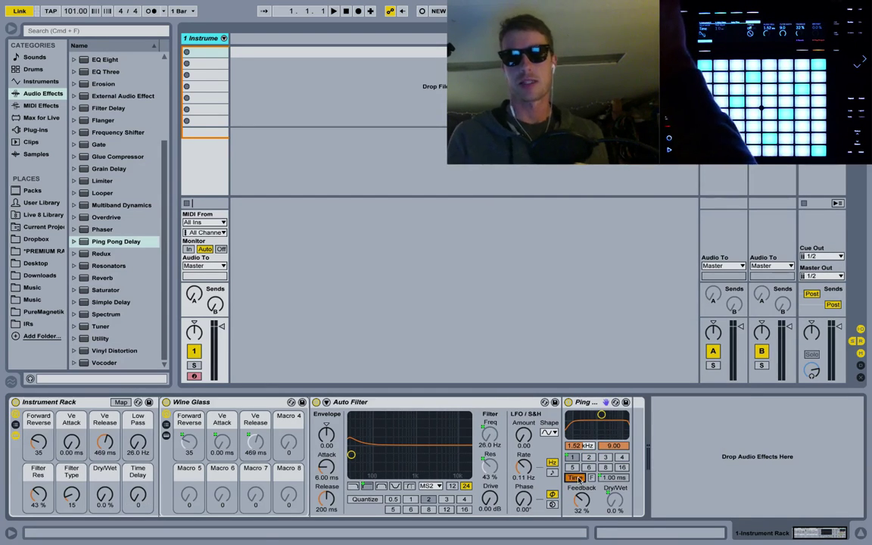
Rename the delay macros 'Delay Dry/Wet' and 'Delay Time'.
left_click(103, 471)
key("super+r")
type("Delay")
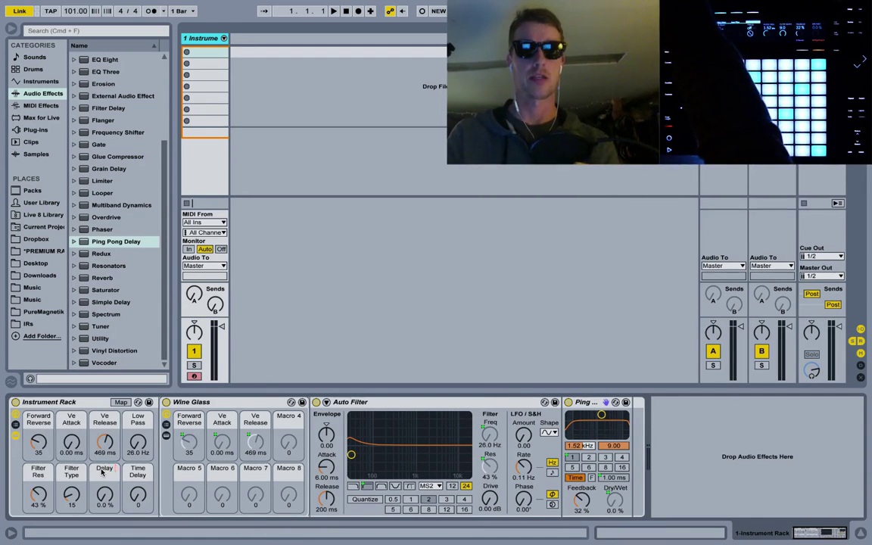
key("Return")
key("Tab")
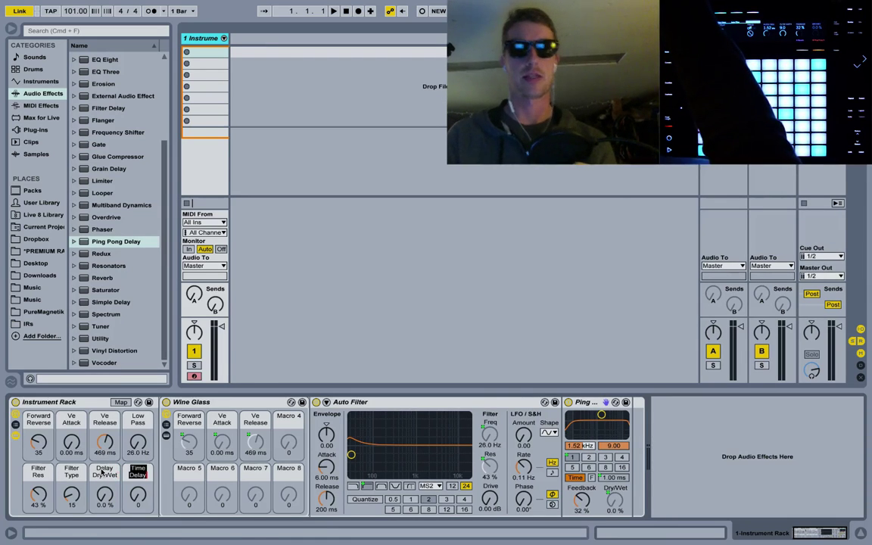
type("Delay Time")
key("Return")
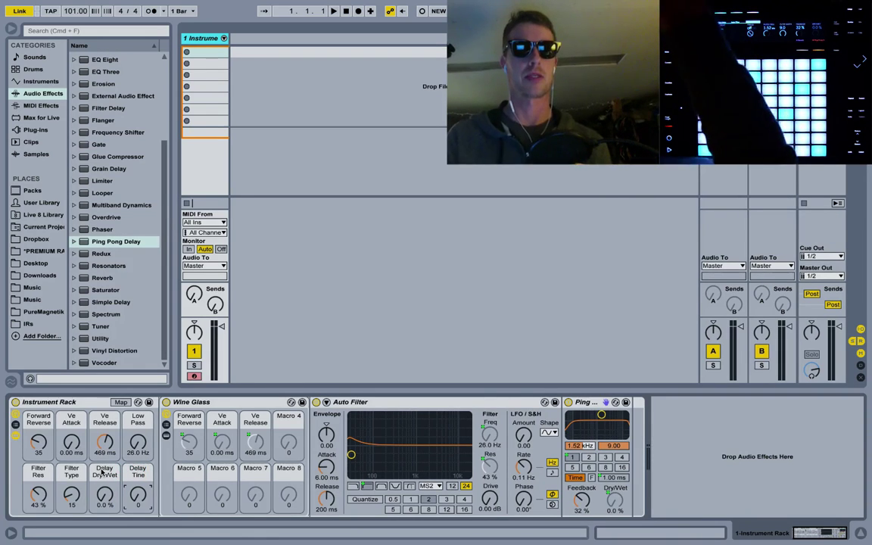
key("super+r")
type("E")
type("elay Time")
key("Return")
Colour Forward Reverse teal and the Ve Attack and Ve Release macros lavender.
right_click(48, 422)
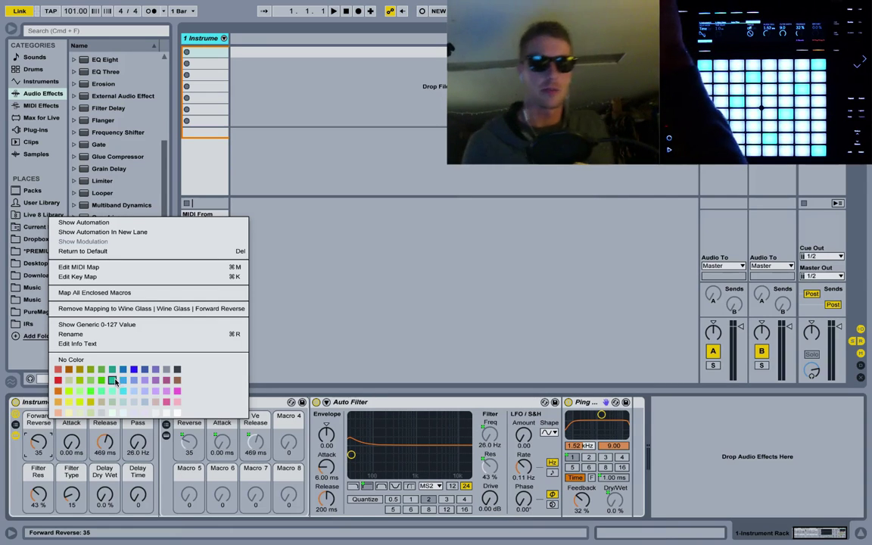
left_click(113, 381)
right_click(71, 425)
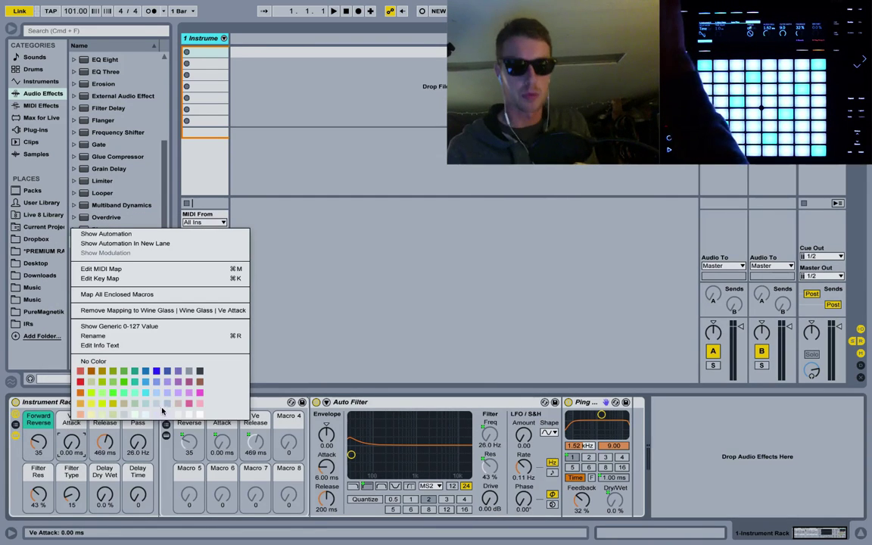
left_click(178, 392)
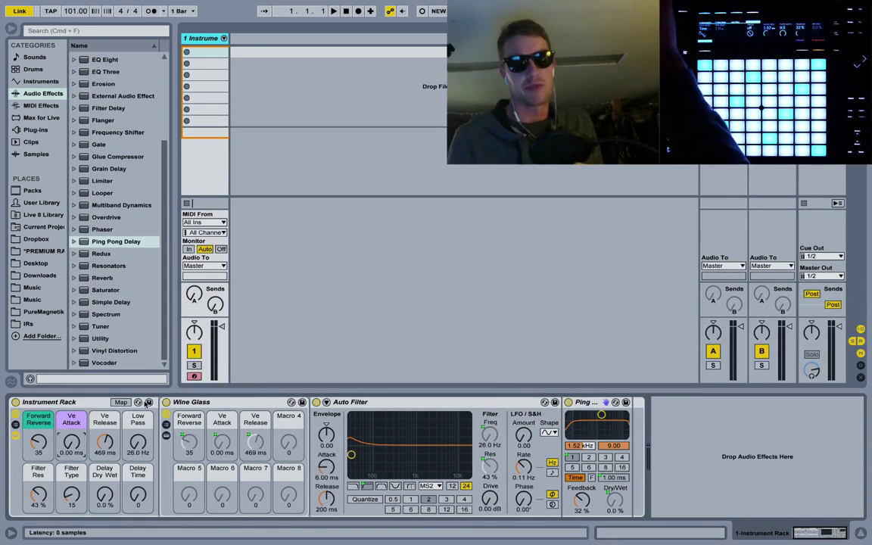
right_click(115, 420)
left_click(222, 390)
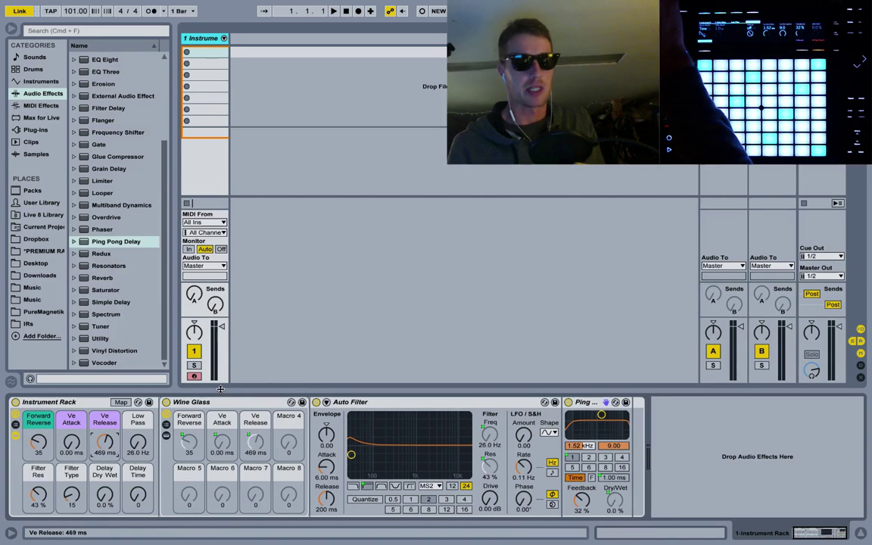
Colour the Low Pass, Filter Res and Filter Type macros pink.
right_click(140, 421)
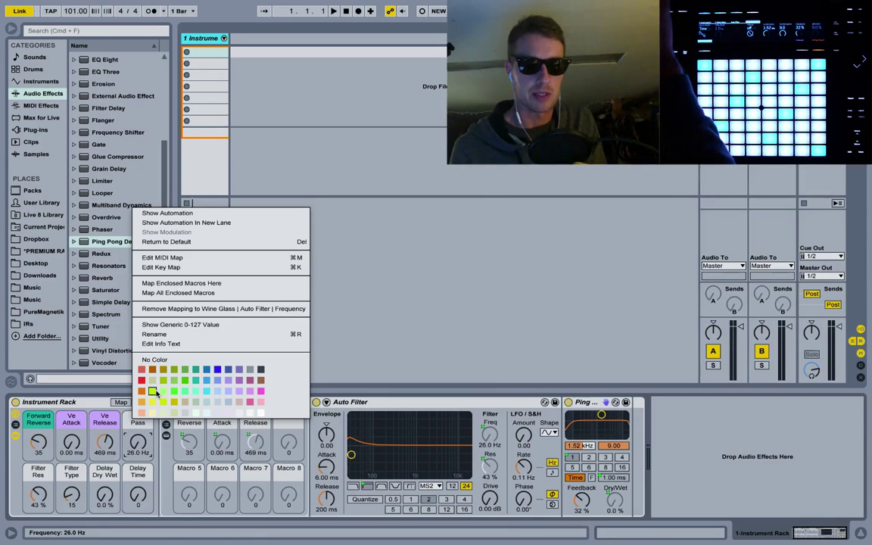
left_click(251, 403)
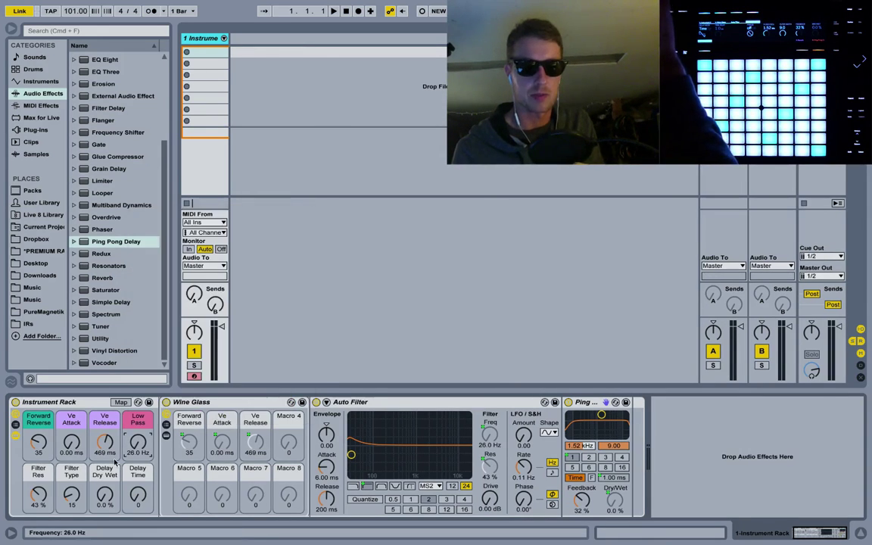
right_click(34, 482)
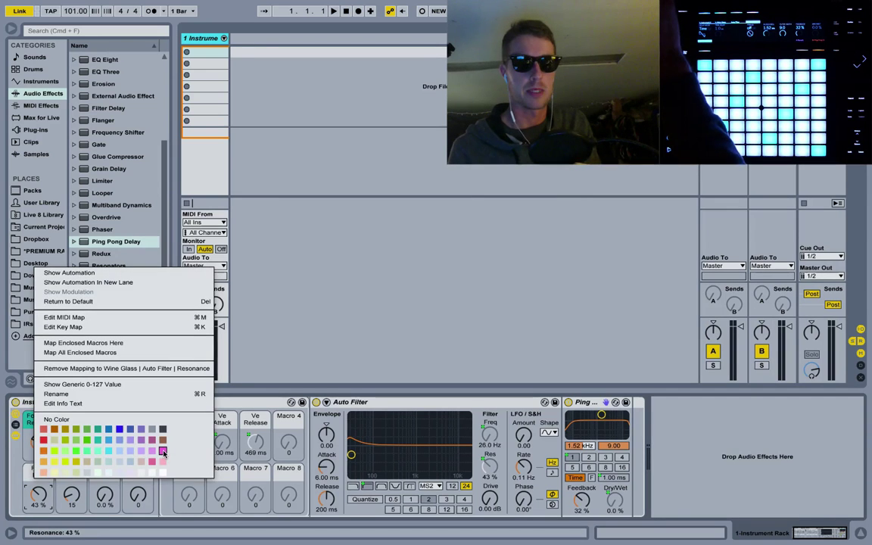
left_click(149, 412)
right_click(86, 475)
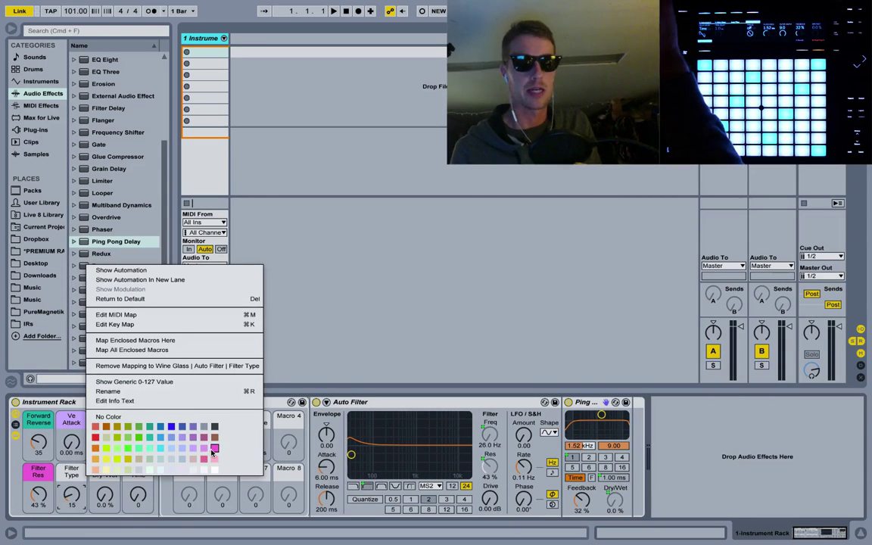
left_click(193, 408)
Colour the Delay Dry/Wet and Delay Time macros light green.
right_click(106, 477)
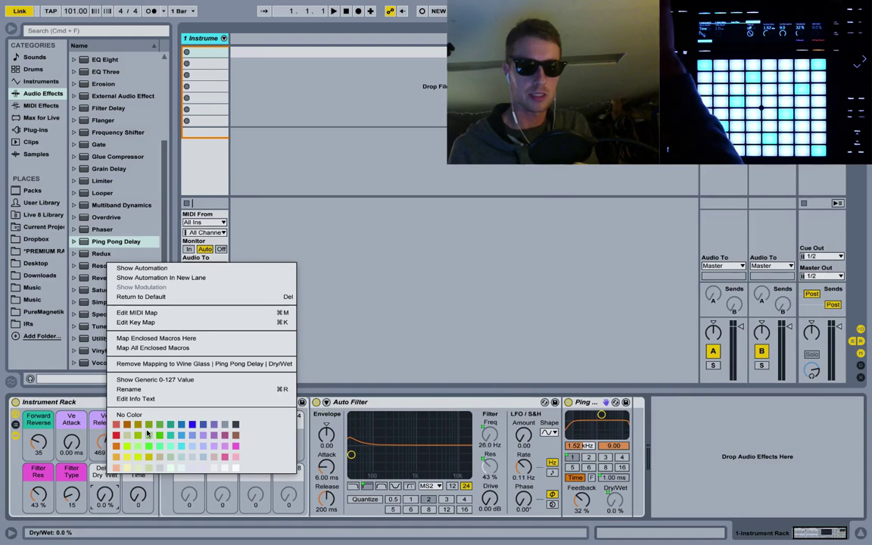
left_click(137, 446)
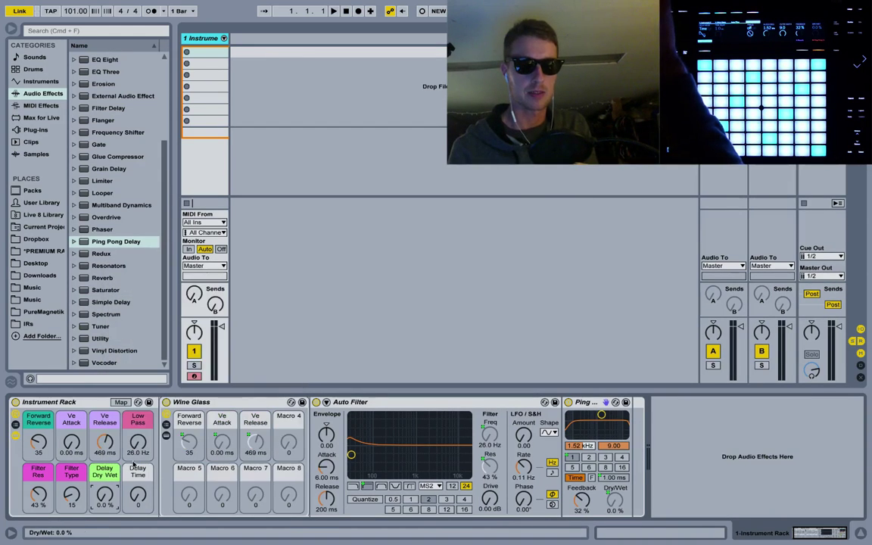
right_click(133, 473)
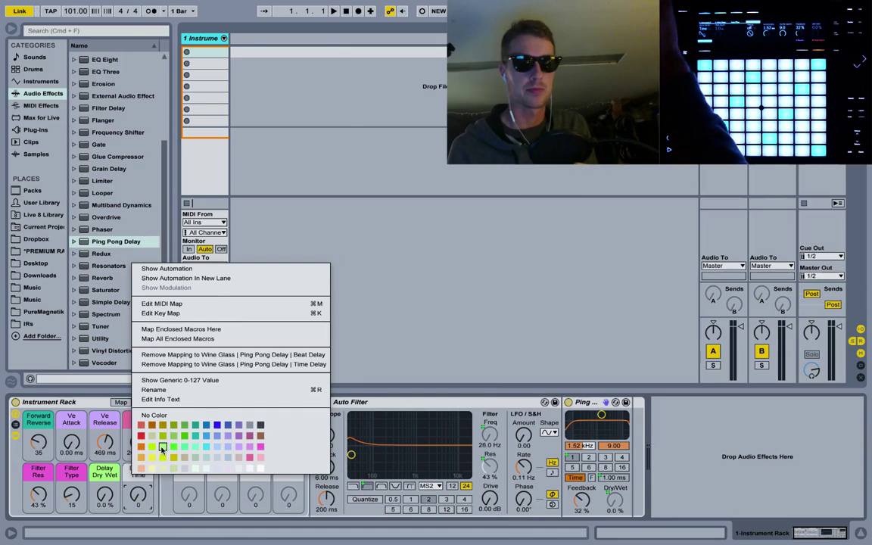
left_click(161, 448)
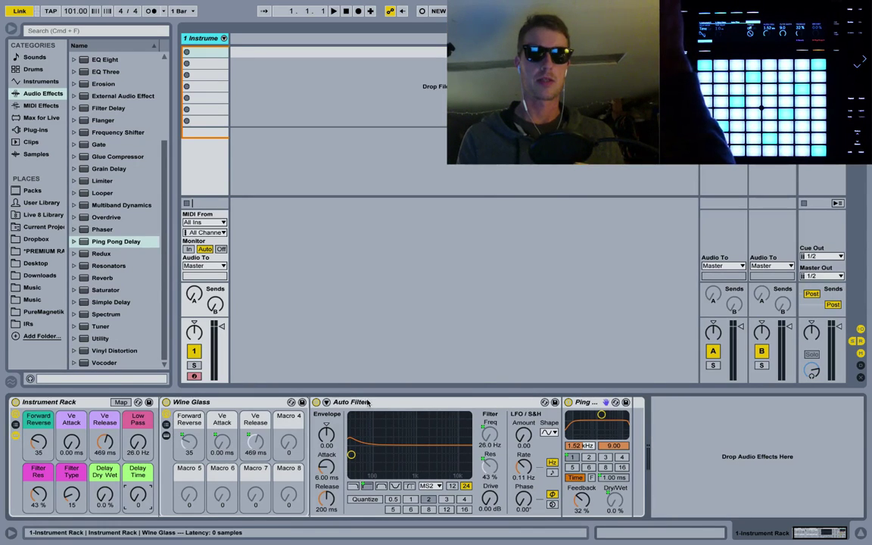
Hide the rack's inner devices so only the eight macros remain visible.
left_click(16, 435)
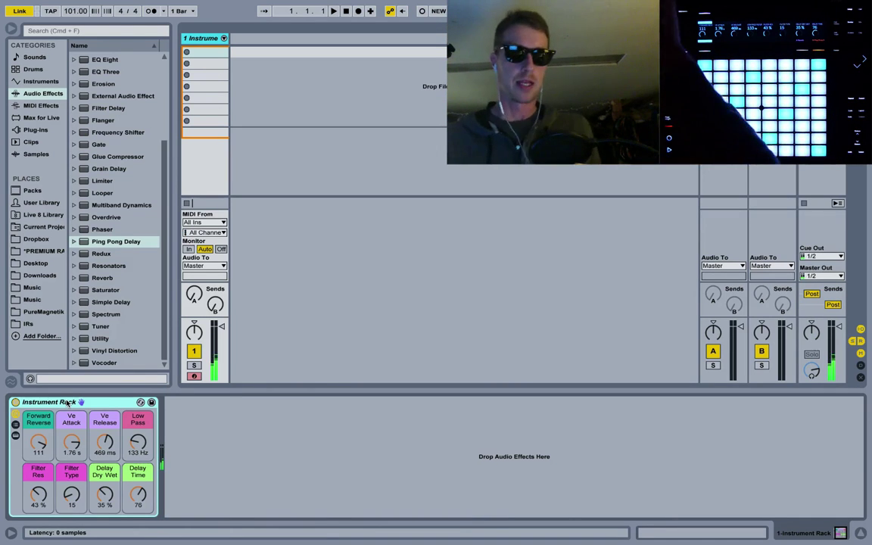
Rename the outer Instrument Rack to 'ADM Wine Glass'.
key("super+r")
type("A")
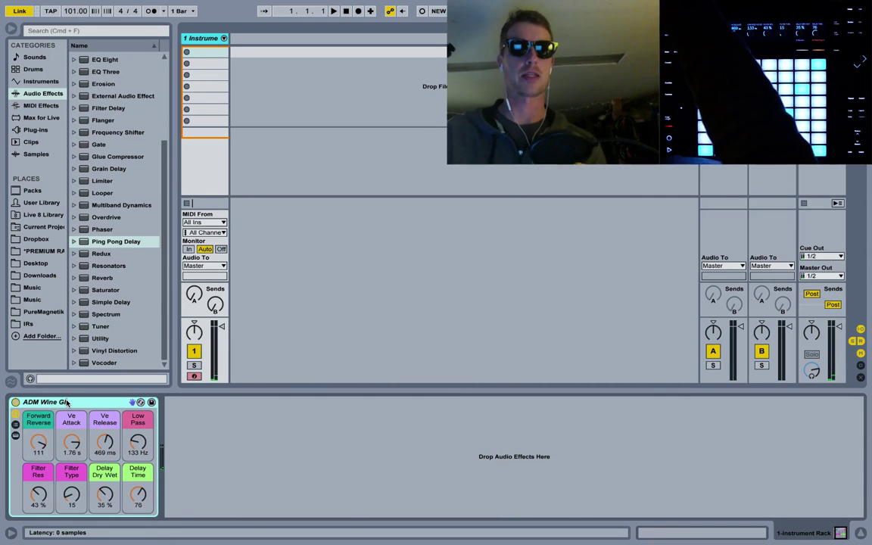
key("Return")
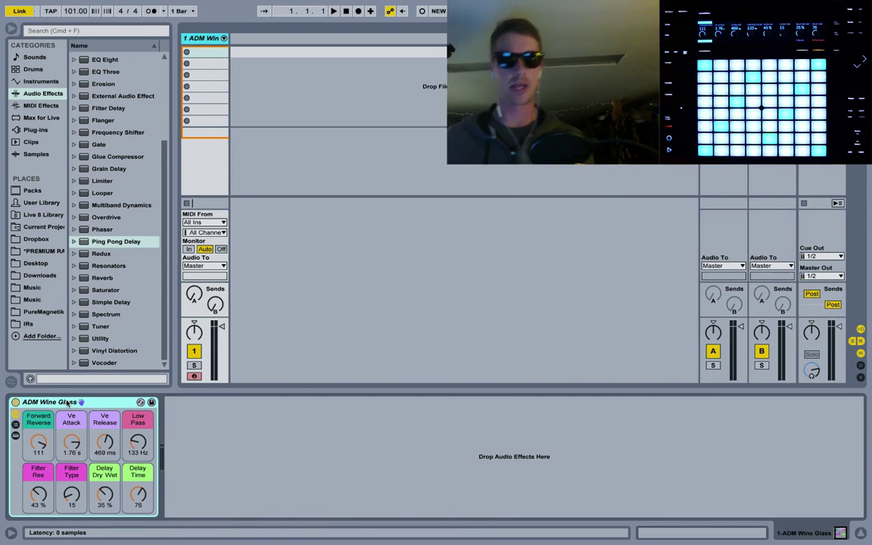